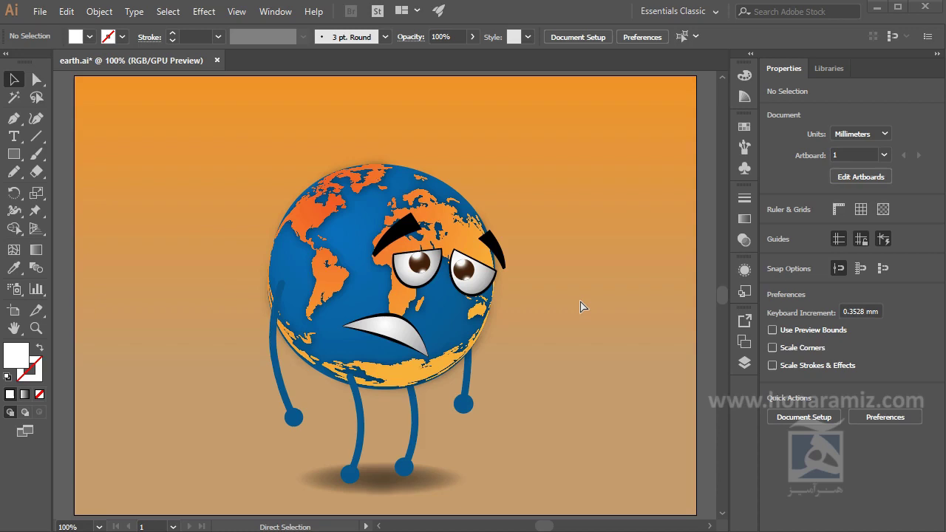
Switch to the Selection tool (V) to pick whole objects and groups of the earth character
{"action": "key", "text": "v"}
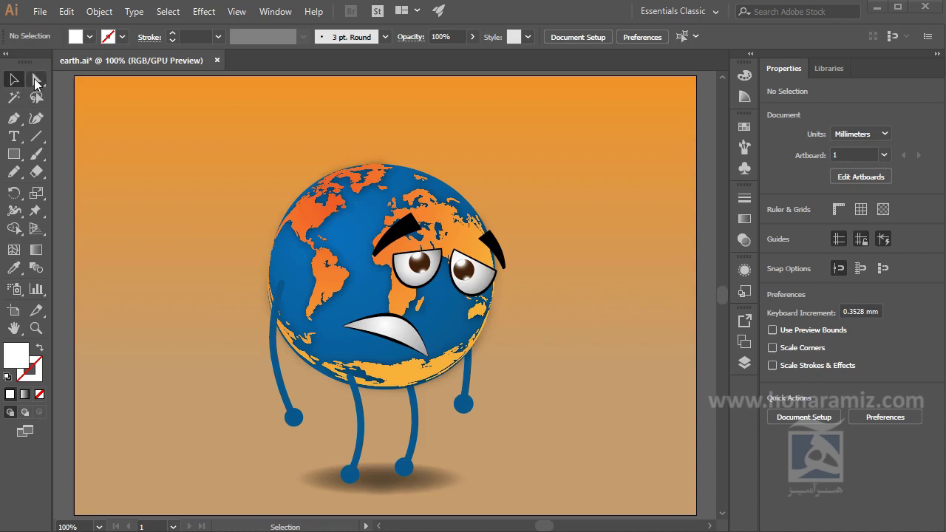
{"action": "left_click", "coordinate": [588, 13]}
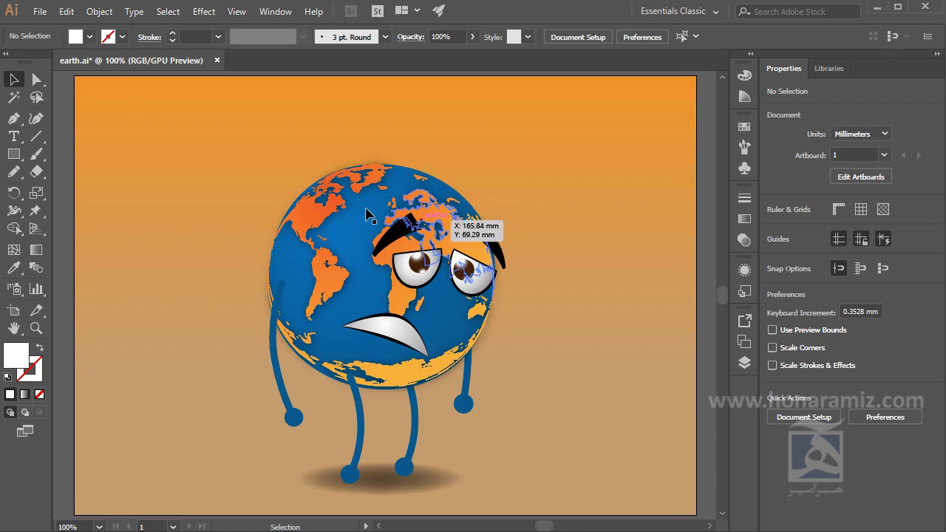
{"action": "left_click", "coordinate": [347, 207]}
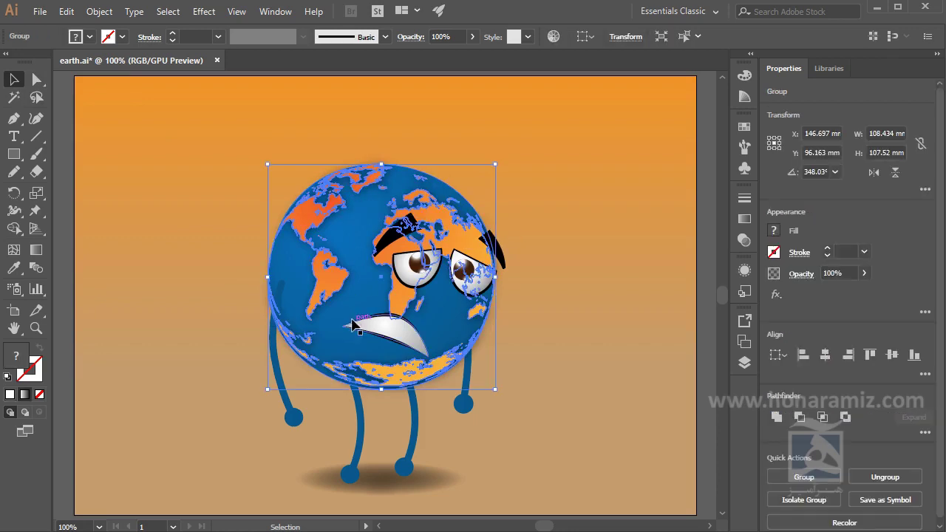
{"action": "left_click_drag", "start_coordinate": [365, 298], "coordinate": [281, 269]}
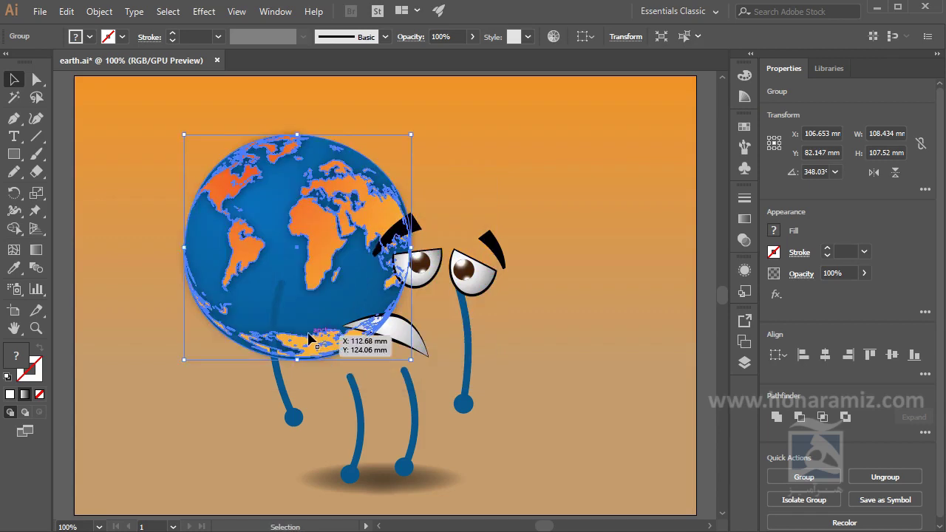
{"action": "key", "text": "ctrl+z"}
{"action": "left_click_drag", "start_coordinate": [372, 299], "coordinate": [484, 258]}
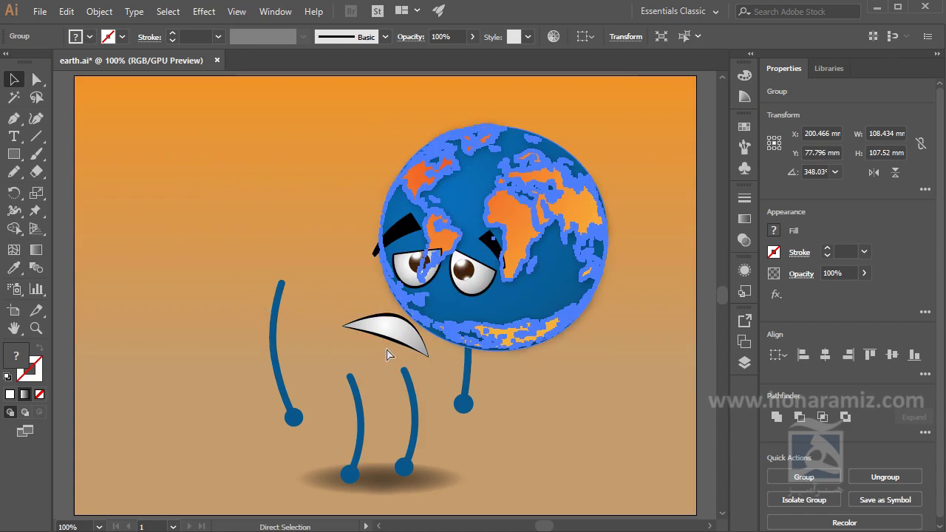
{"action": "key", "text": "ctrl+z"}
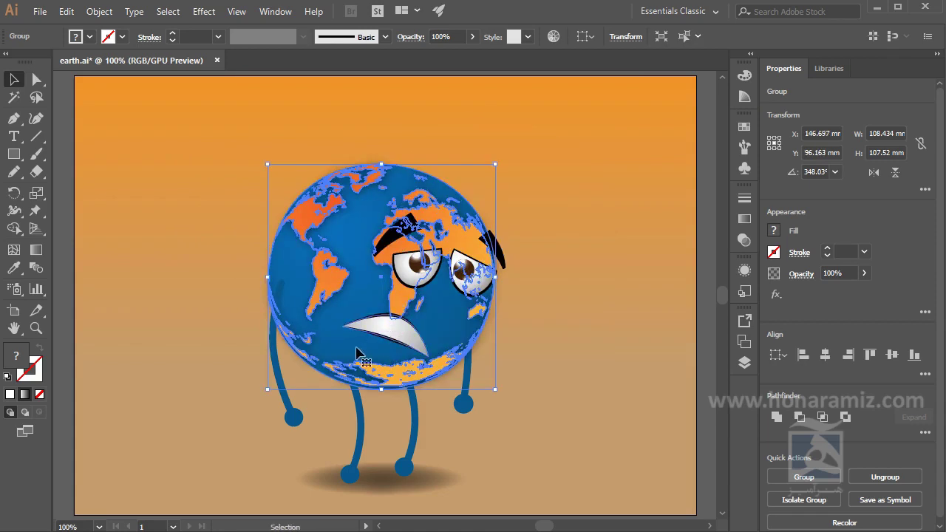
{"action": "left_click", "coordinate": [291, 418]}
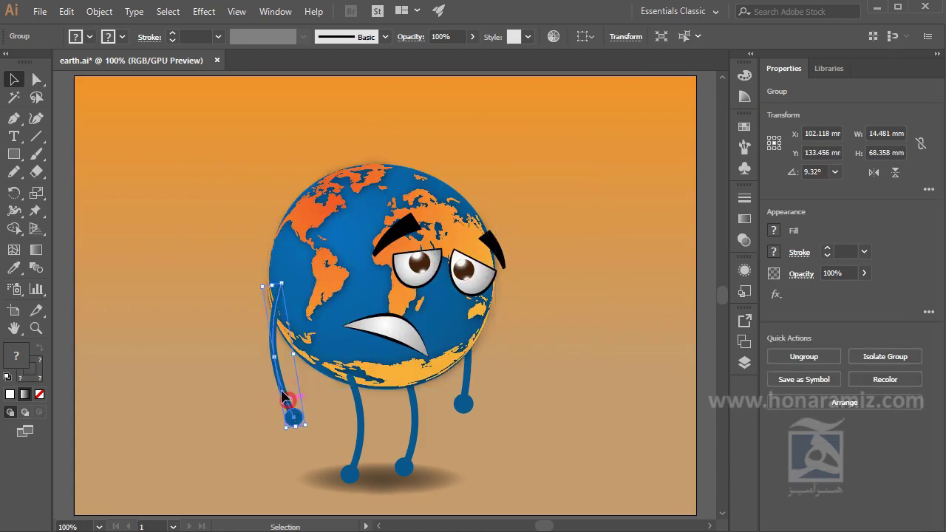
{"action": "left_click_drag", "start_coordinate": [291, 418], "coordinate": [227, 370]}
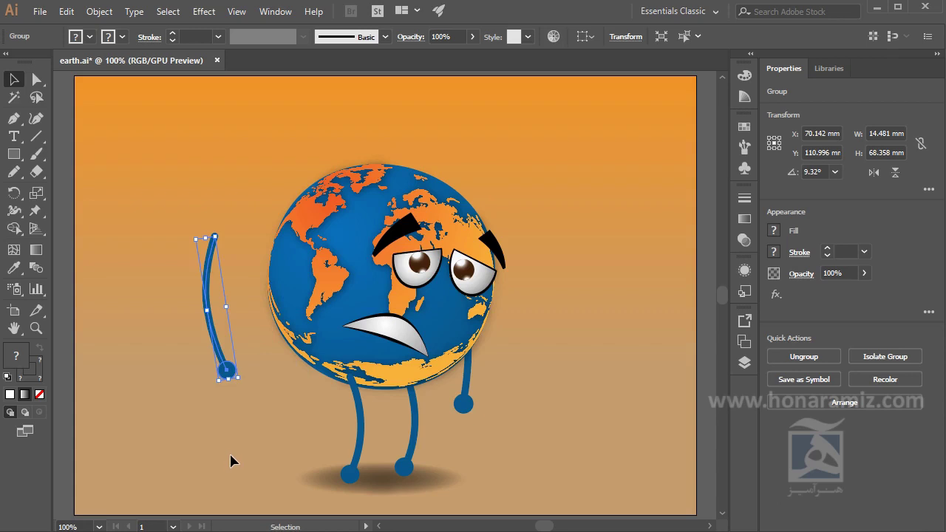
{"action": "key", "text": "ctrl+z"}
{"action": "left_click", "coordinate": [481, 294]}
{"action": "left_click_drag", "start_coordinate": [474, 289], "coordinate": [555, 252]}
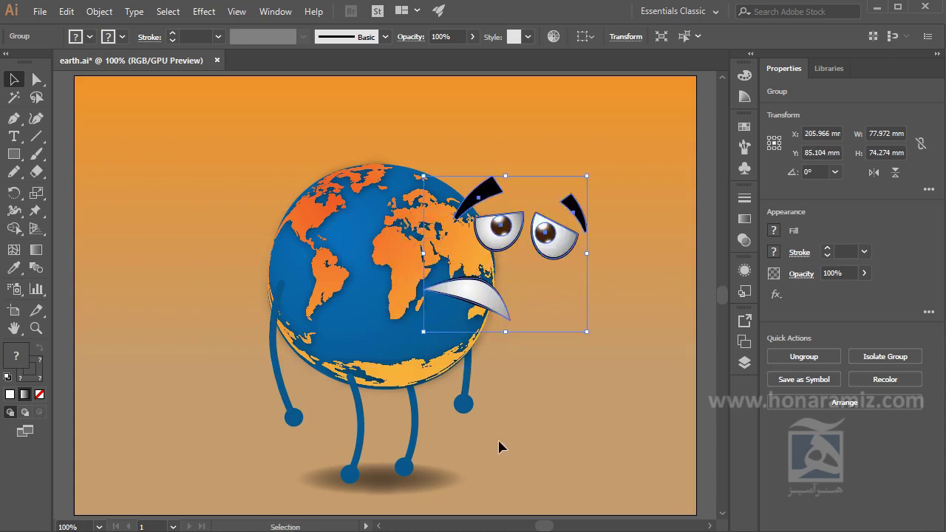
{"action": "key", "text": "ctrl+z"}
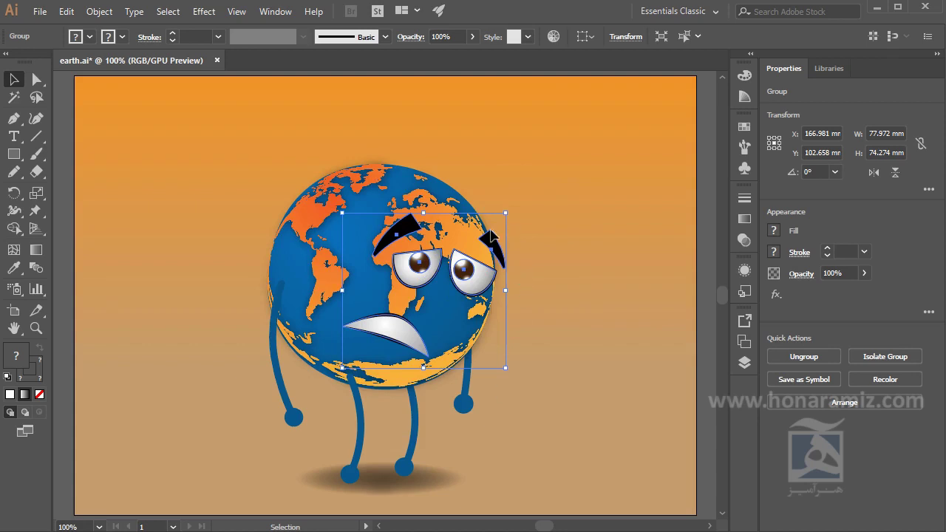
{"action": "left_click", "coordinate": [464, 403]}
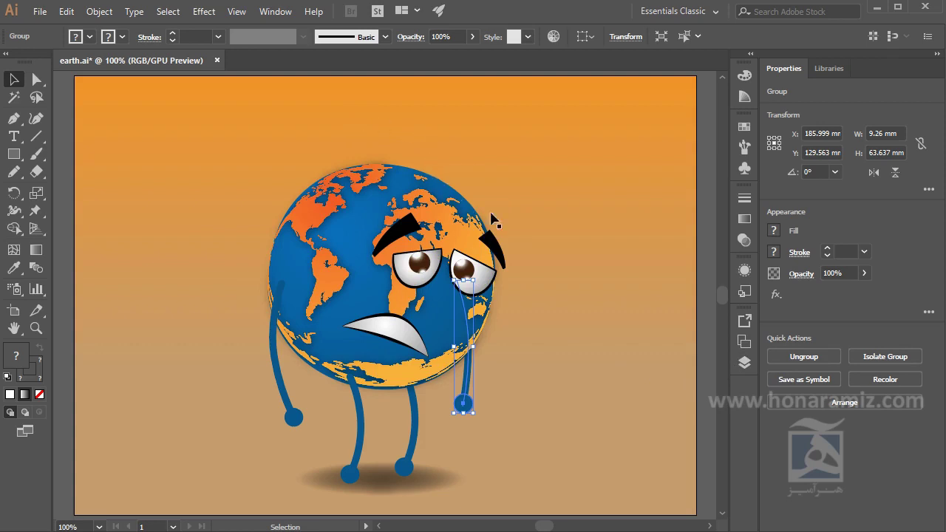
Dock the Layers list (Earth, BG) as its own panel, collapse Artboards, and return to Selection
{"action": "left_click", "coordinate": [745, 364]}
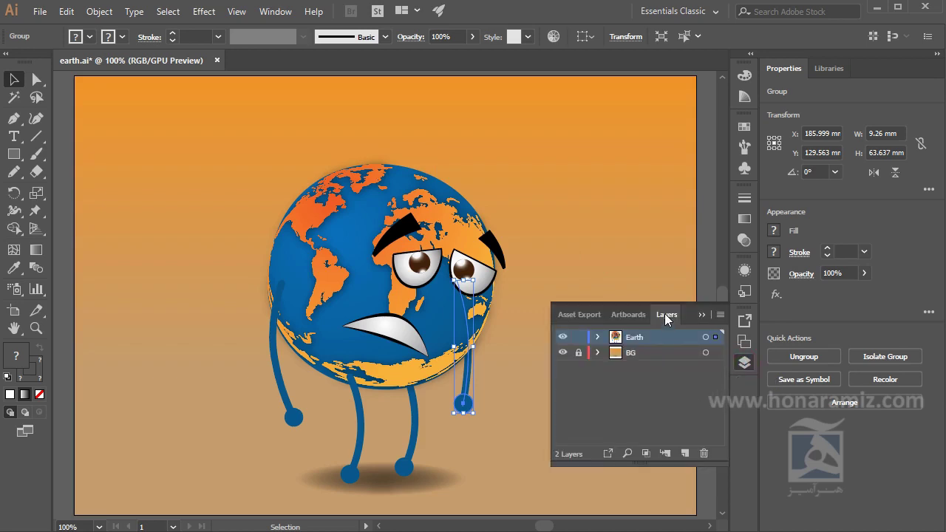
{"action": "left_click_drag", "start_coordinate": [666, 318], "coordinate": [717, 173]}
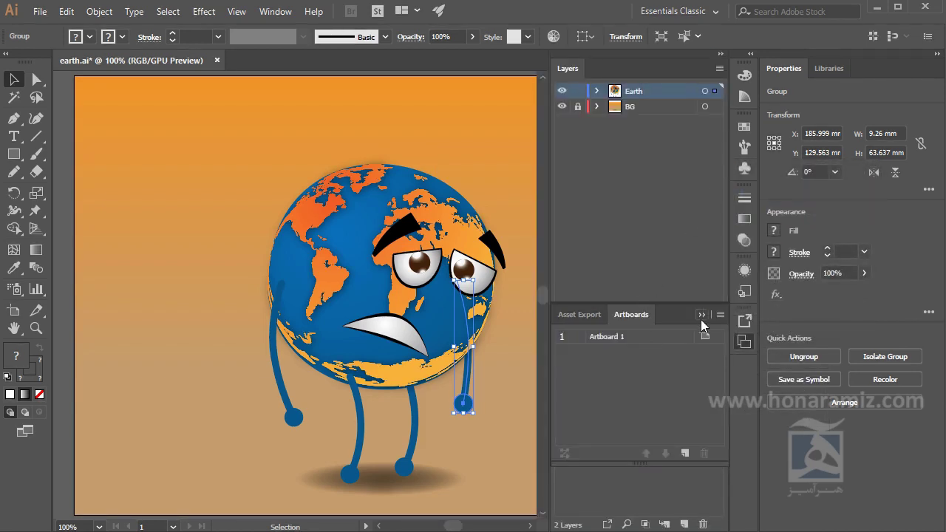
{"action": "left_click", "coordinate": [744, 342]}
{"action": "left_click", "coordinate": [612, 253]}
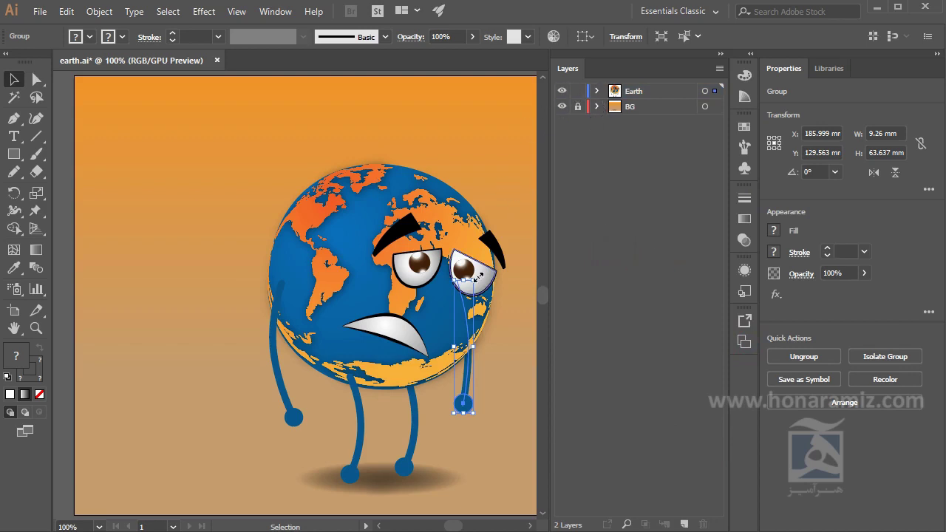
{"action": "scroll", "coordinate": [444, 299], "scroll_direction": "right", "scroll_amount": 2}
{"action": "key", "text": "v"}
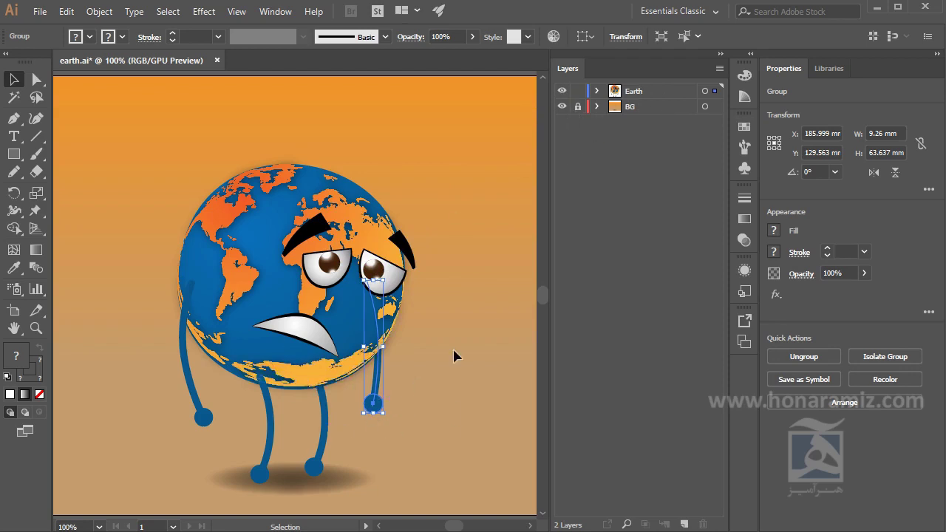
Toggle the Earth and BG layers' visibility off and back on
{"action": "left_click", "coordinate": [563, 91]}
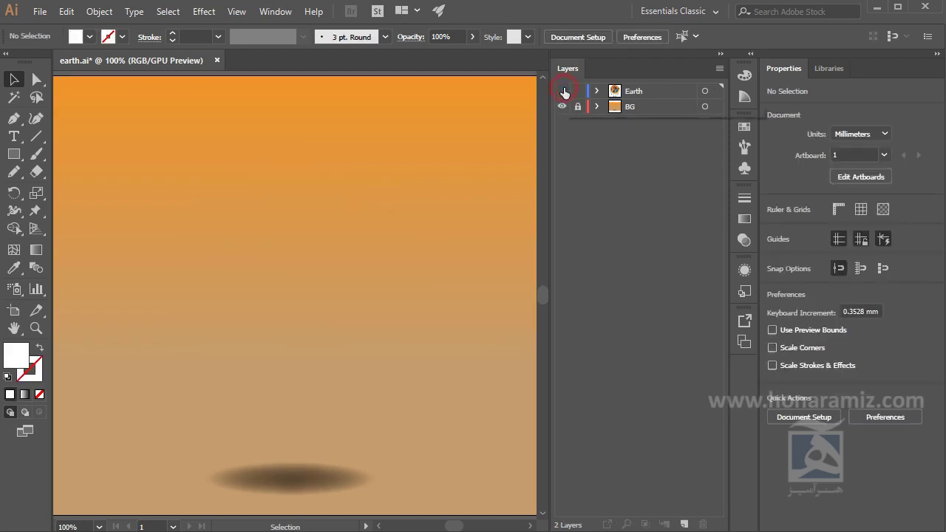
{"action": "left_click", "coordinate": [562, 91]}
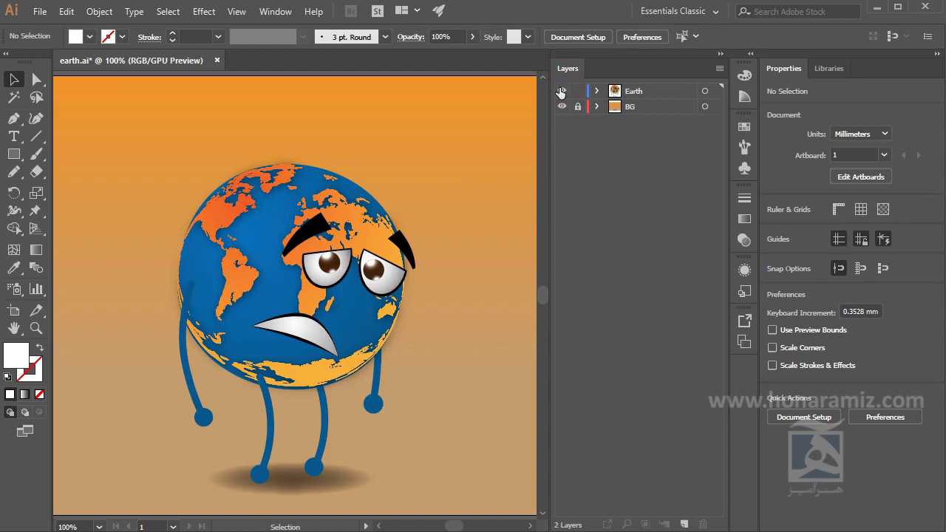
{"action": "left_click", "coordinate": [562, 91]}
{"action": "left_click", "coordinate": [562, 91]}
{"action": "left_click", "coordinate": [562, 107]}
{"action": "left_click", "coordinate": [563, 107]}
Lock the Earth layer to confirm its artwork can't be selected, then unlock Earth and BG
{"action": "left_click", "coordinate": [578, 111]}
{"action": "left_click", "coordinate": [504, 159]}
{"action": "scroll", "coordinate": [171, 151], "scroll_direction": "down", "scroll_amount": 1}
{"action": "left_click", "coordinate": [578, 91]}
{"action": "left_click", "coordinate": [246, 219]}
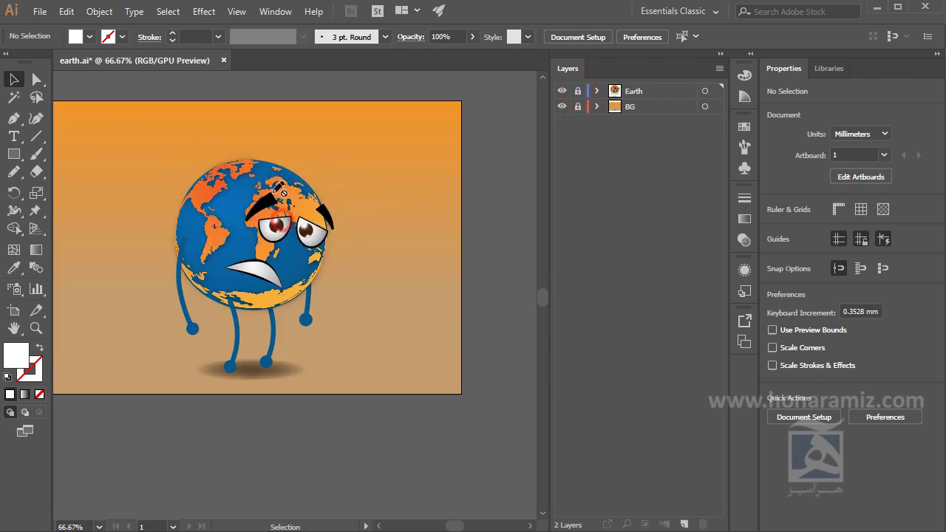
{"action": "scroll", "coordinate": [293, 228], "scroll_direction": "up", "scroll_amount": 1}
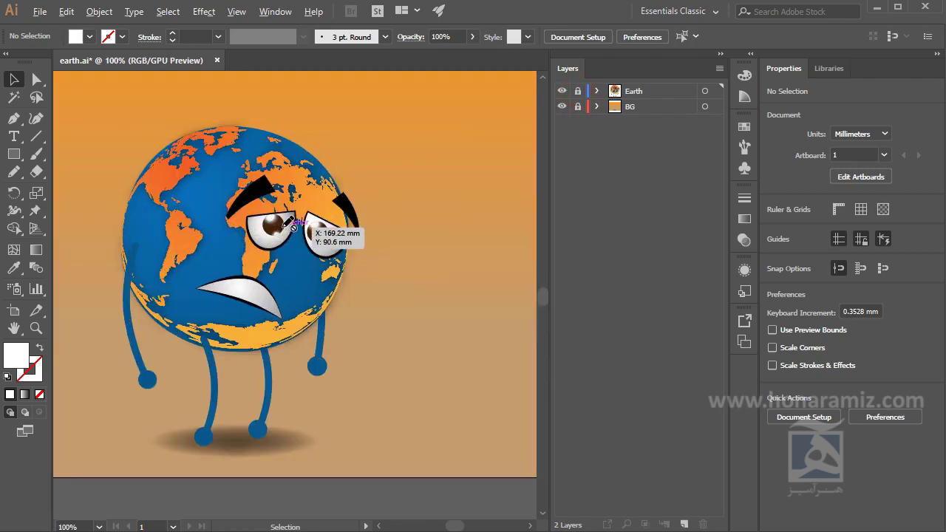
{"action": "left_click", "coordinate": [578, 91]}
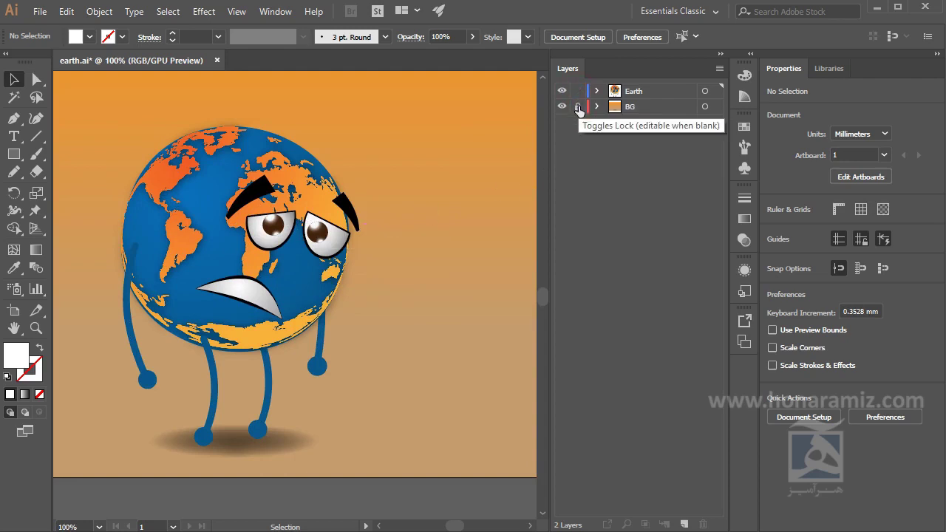
{"action": "left_click", "coordinate": [578, 107]}
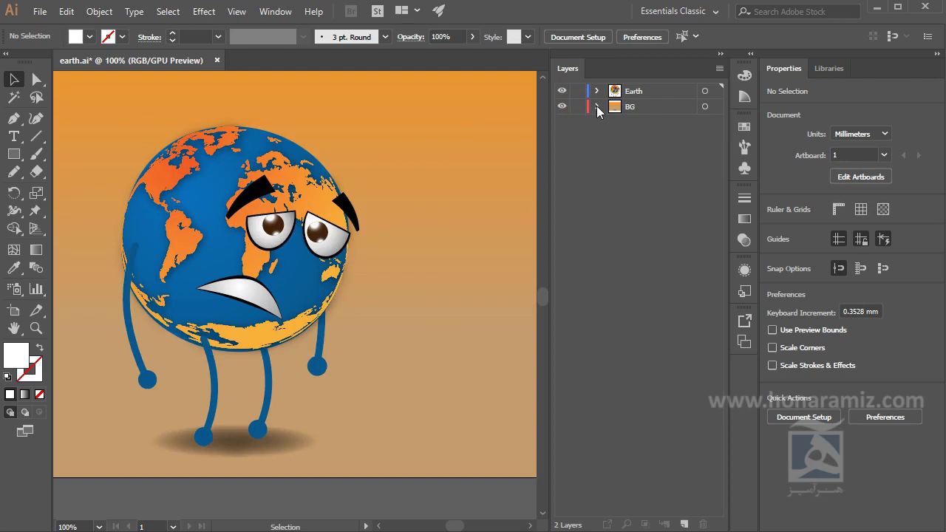
Expand BG and toggle visibility of its Ellipse shadow and Rectangle background
{"action": "left_click", "coordinate": [597, 106]}
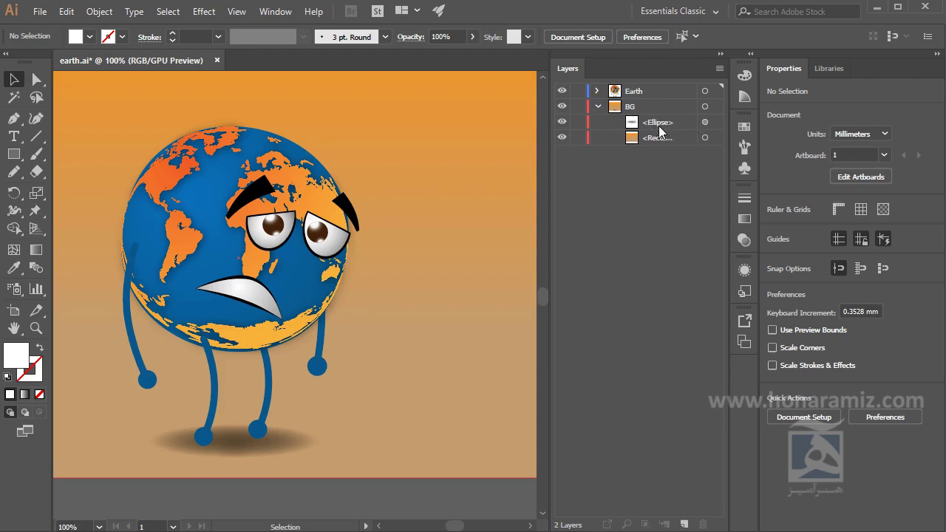
{"action": "left_click", "coordinate": [656, 124]}
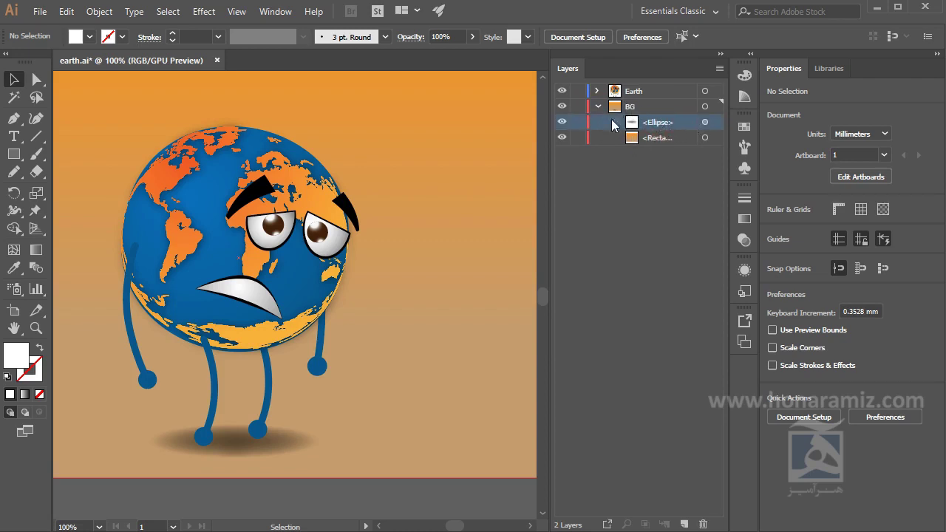
{"action": "left_click", "coordinate": [562, 123]}
{"action": "left_click", "coordinate": [562, 122]}
{"action": "left_click", "coordinate": [561, 138]}
{"action": "left_click", "coordinate": [562, 137]}
{"action": "left_click", "coordinate": [614, 106]}
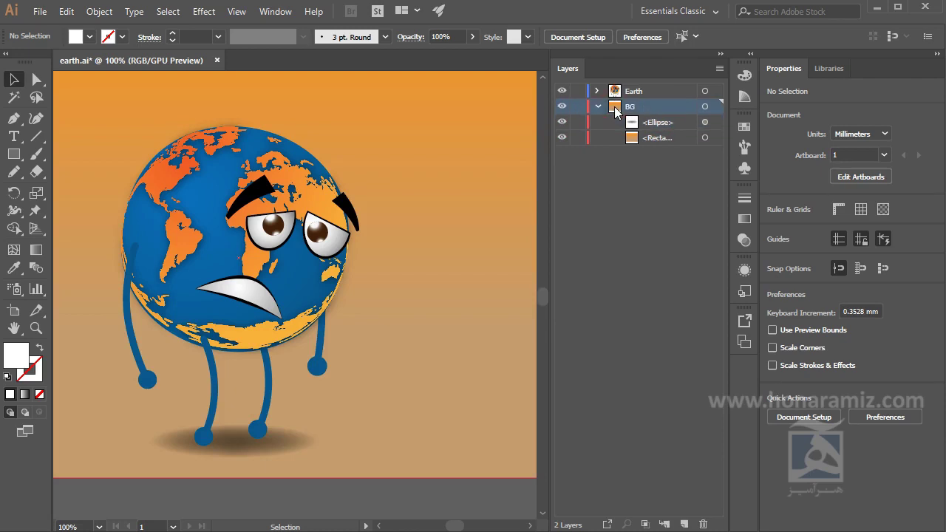
Change the BG layer colour to a custom green, then target BG to select all its artwork
{"action": "double_click", "coordinate": [614, 108]}
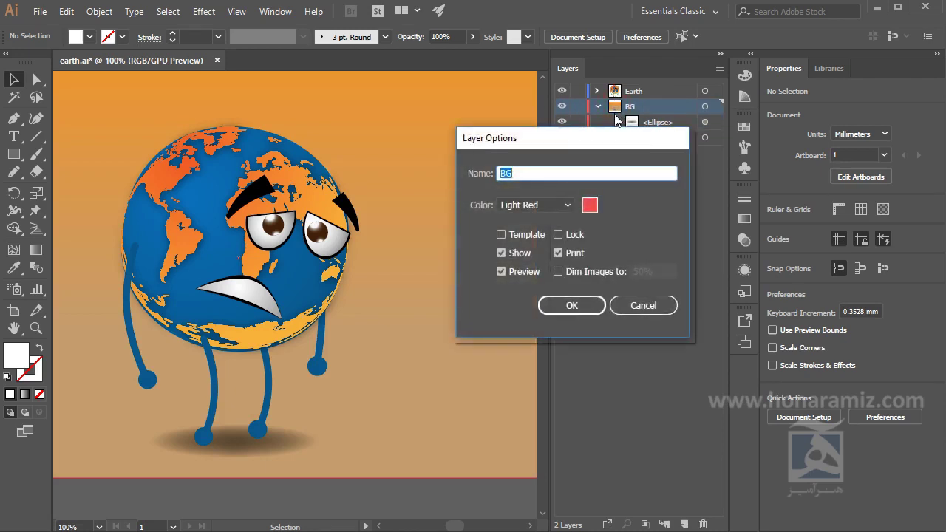
{"action": "left_click_drag", "start_coordinate": [531, 173], "coordinate": [506, 173]}
{"action": "left_click", "coordinate": [589, 207]}
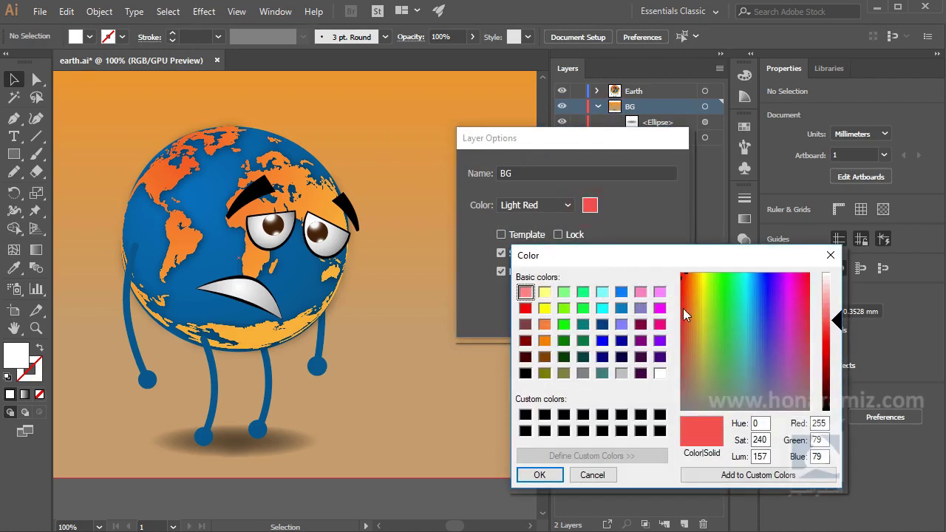
{"action": "left_click_drag", "start_coordinate": [724, 323], "coordinate": [726, 280]}
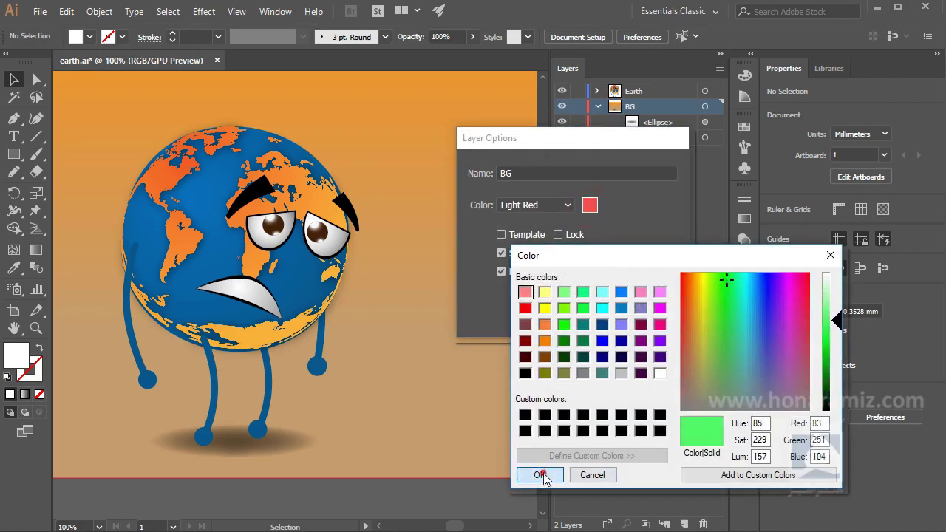
{"action": "left_click", "coordinate": [539, 474]}
{"action": "left_click", "coordinate": [568, 309]}
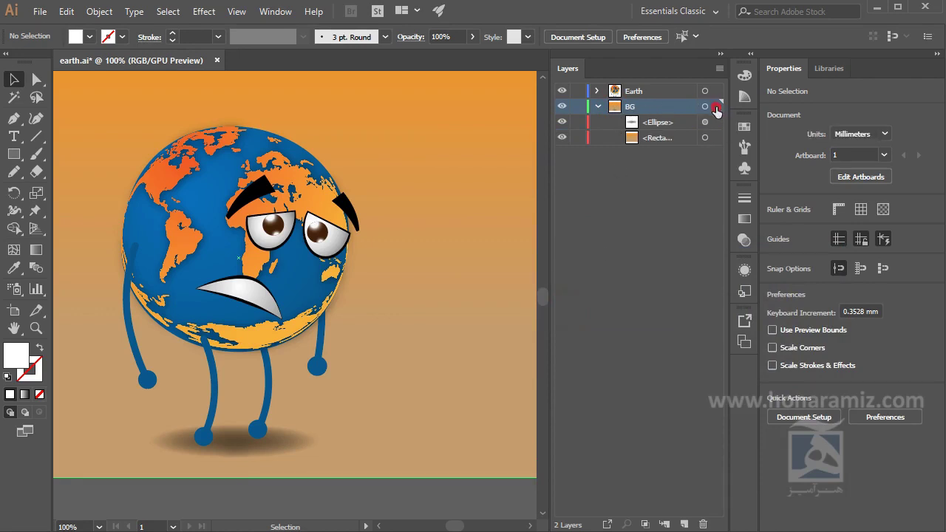
{"action": "left_click", "coordinate": [715, 108]}
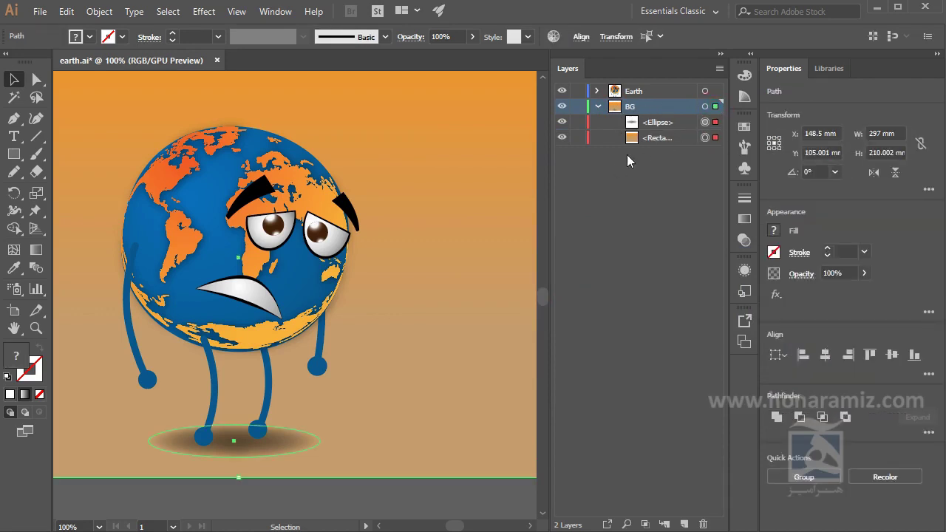
Recenter the artboard and select the shadow ellipse and background rectangle individually, then both
{"action": "scroll", "coordinate": [375, 360], "scroll_direction": "down", "scroll_amount": 1, "text": "alt"}
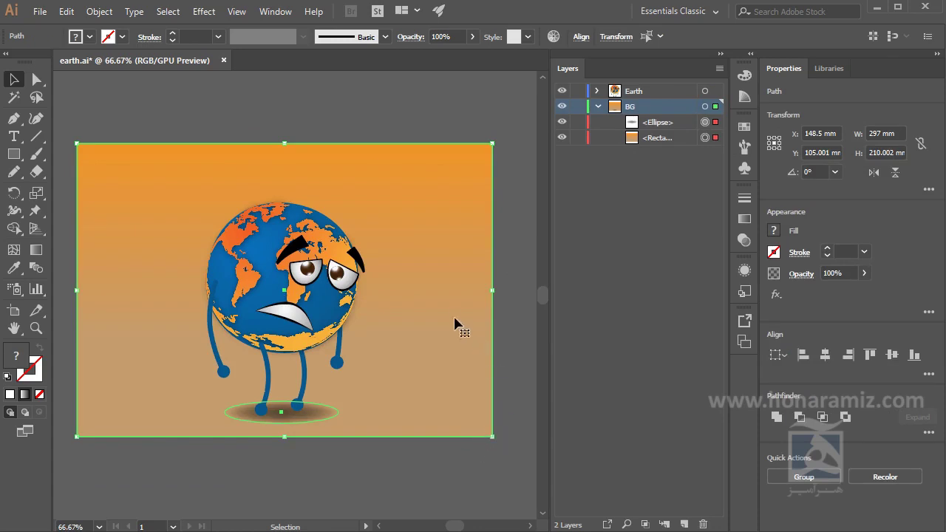
{"action": "left_click_drag", "start_coordinate": [450, 323], "coordinate": [464, 338]}
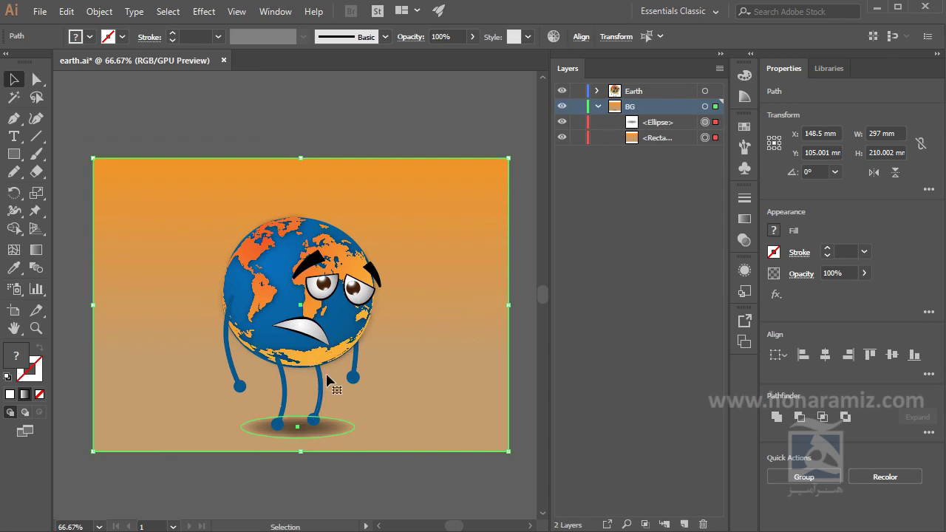
{"action": "left_click", "coordinate": [706, 122]}
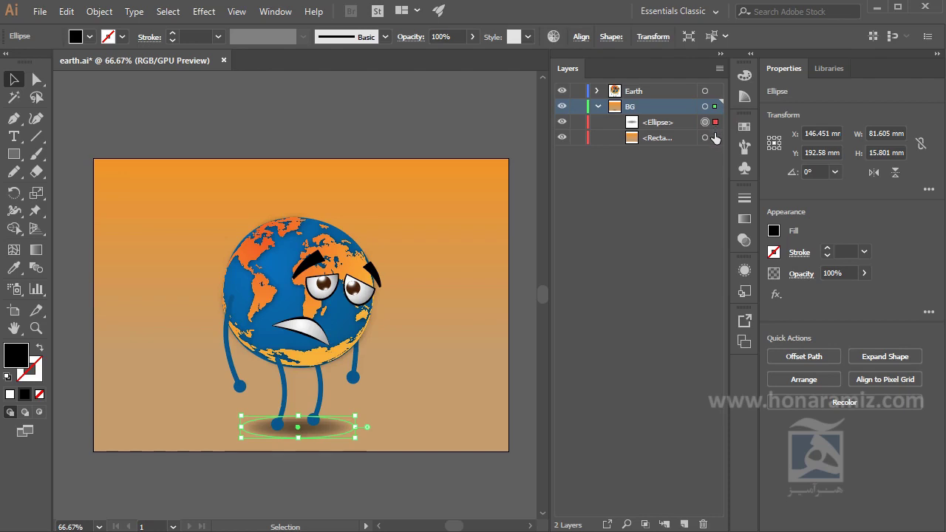
{"action": "left_click", "coordinate": [713, 138]}
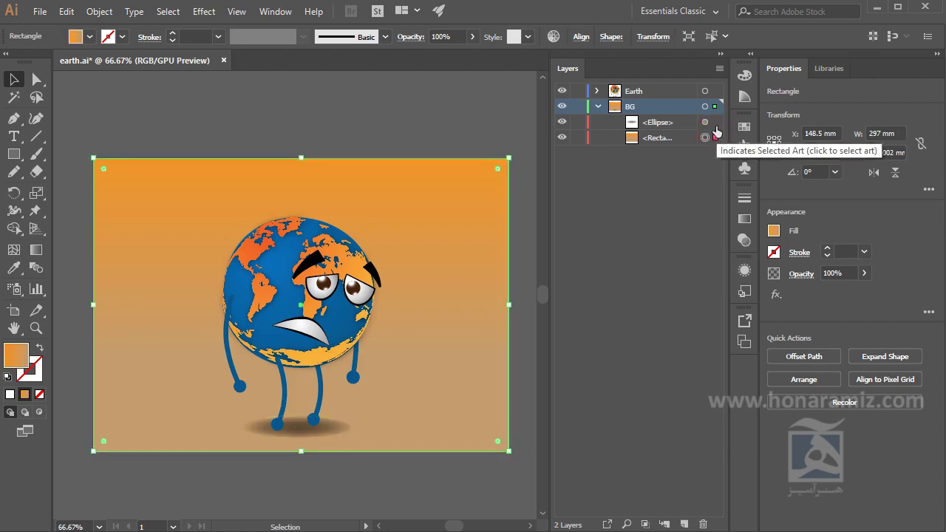
{"action": "left_click", "coordinate": [714, 122]}
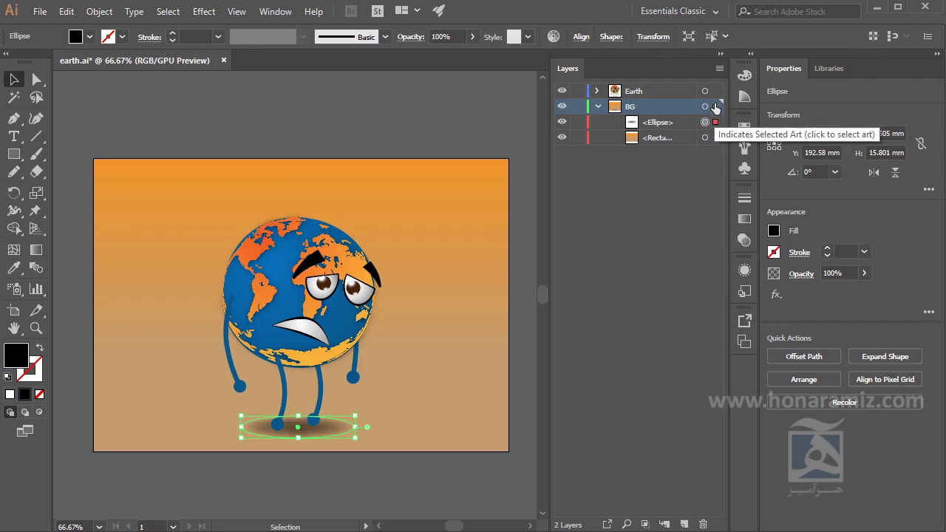
{"action": "left_click", "coordinate": [715, 107]}
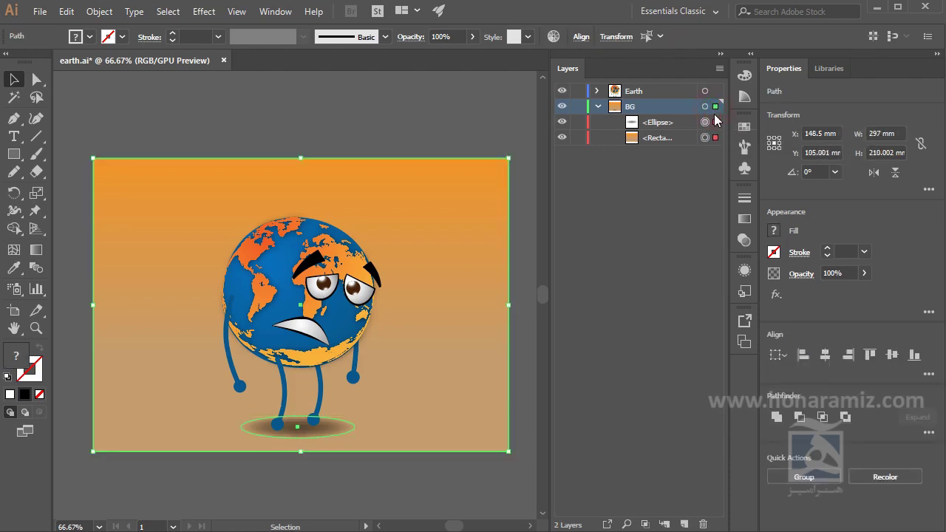
Compare the ellipse and rectangle selections again, then collapse and lock the BG layer
{"action": "left_click", "coordinate": [715, 122]}
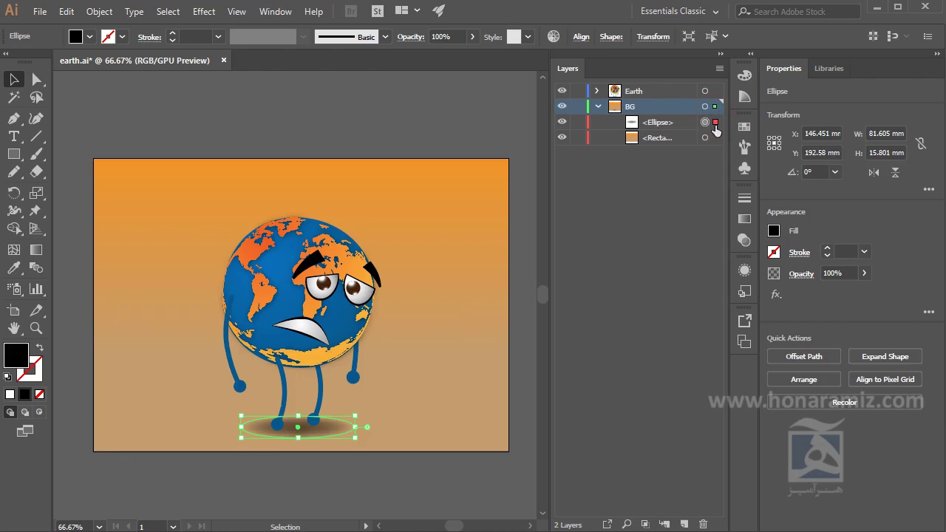
{"action": "left_click", "coordinate": [715, 137]}
{"action": "left_click", "coordinate": [715, 122]}
{"action": "left_click", "coordinate": [716, 137], "text": "shift"}
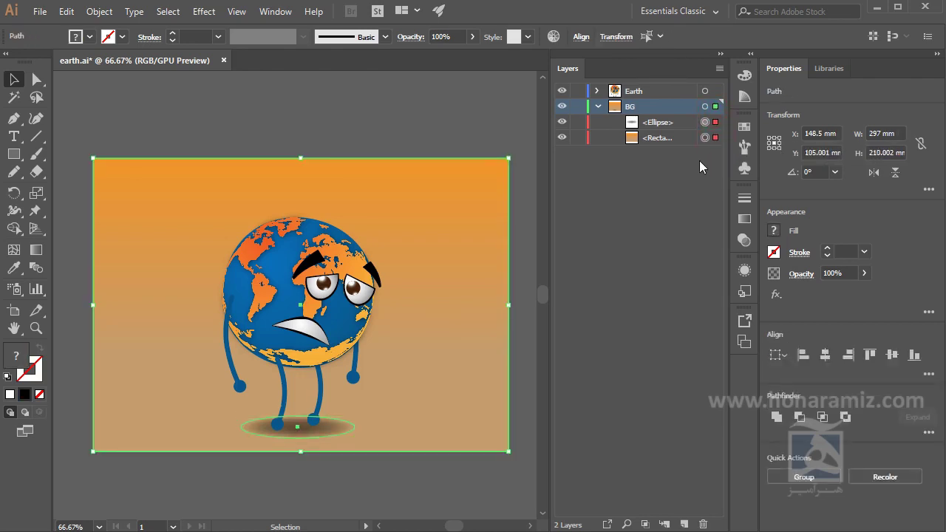
{"action": "left_click", "coordinate": [598, 107]}
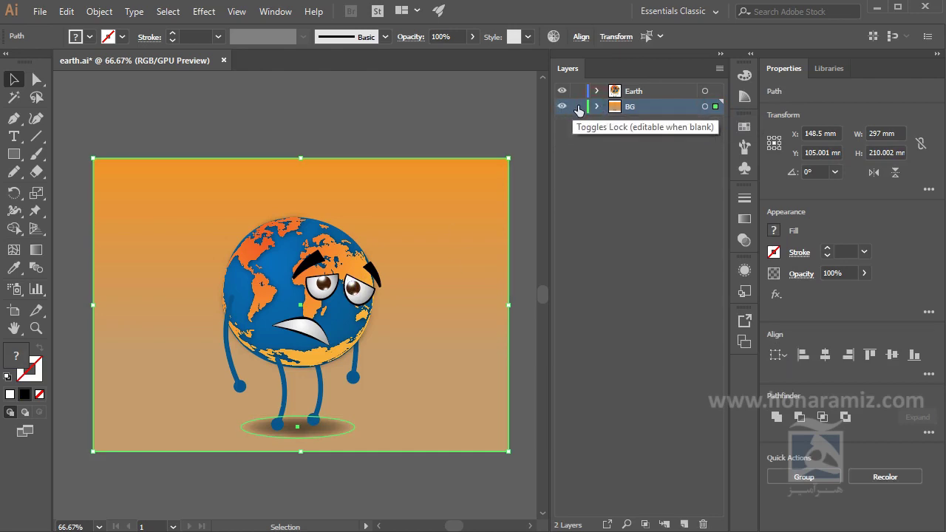
{"action": "left_click", "coordinate": [578, 107]}
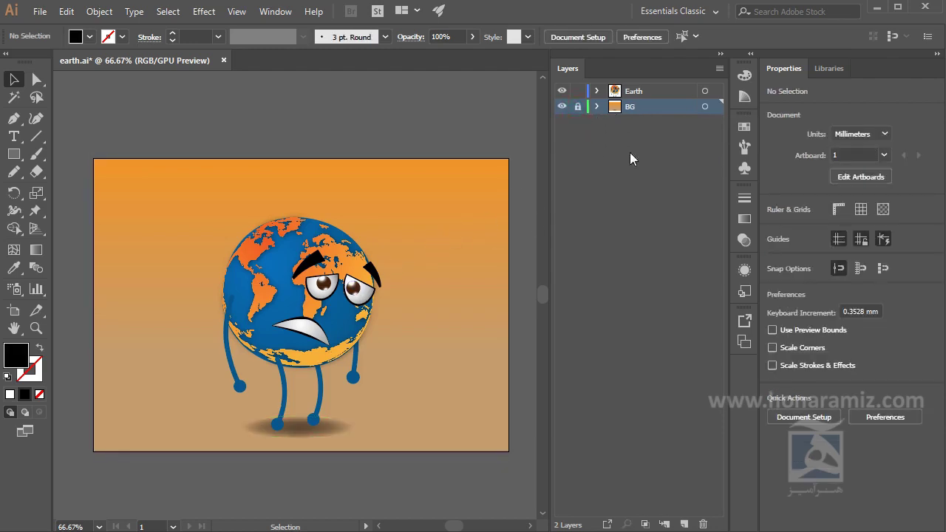
Expand the Earth layer and toggle the faceGRP face group's visibility off and on
{"action": "left_click", "coordinate": [597, 91]}
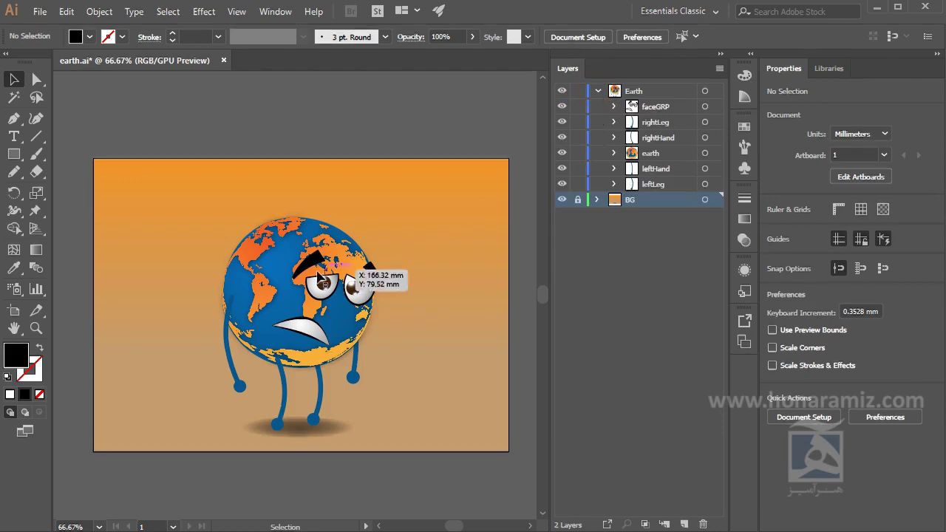
{"action": "scroll", "coordinate": [363, 285], "scroll_direction": "up", "scroll_amount": 1}
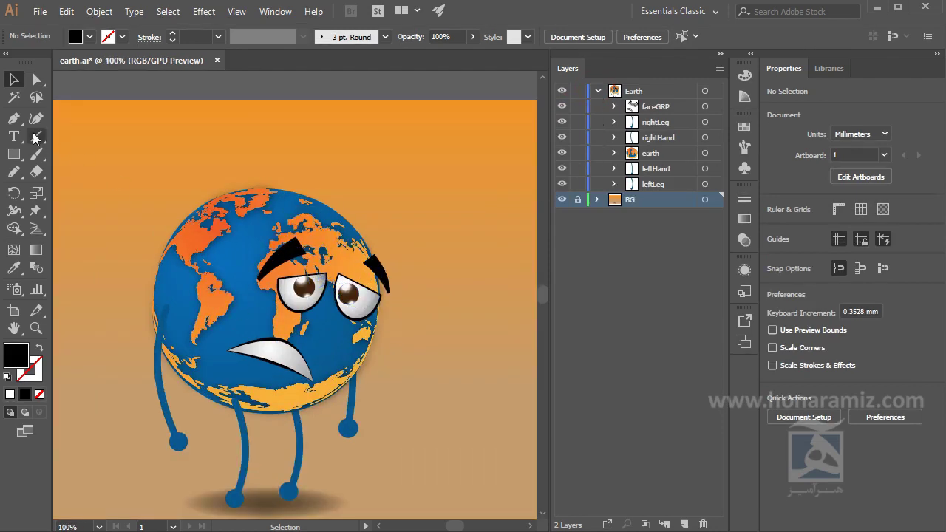
{"action": "left_click", "coordinate": [358, 304]}
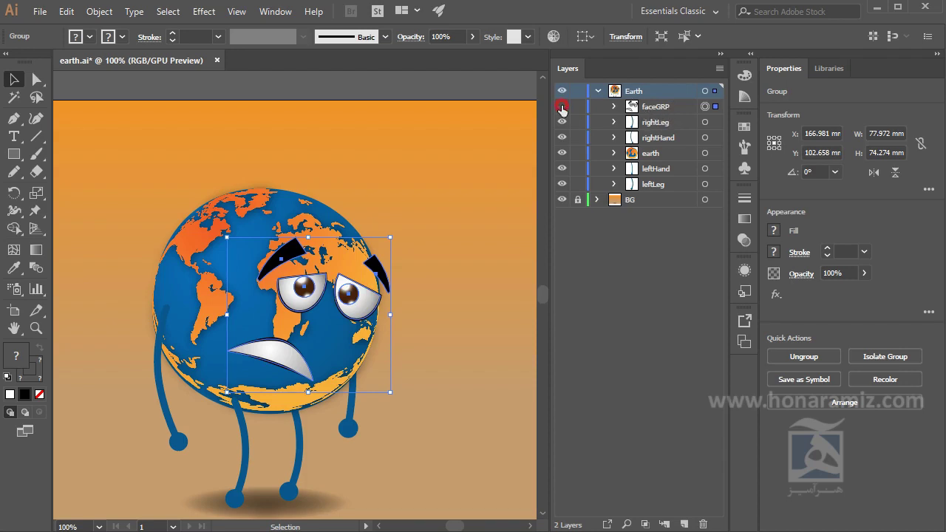
{"action": "left_click", "coordinate": [562, 107]}
{"action": "left_click", "coordinate": [562, 106]}
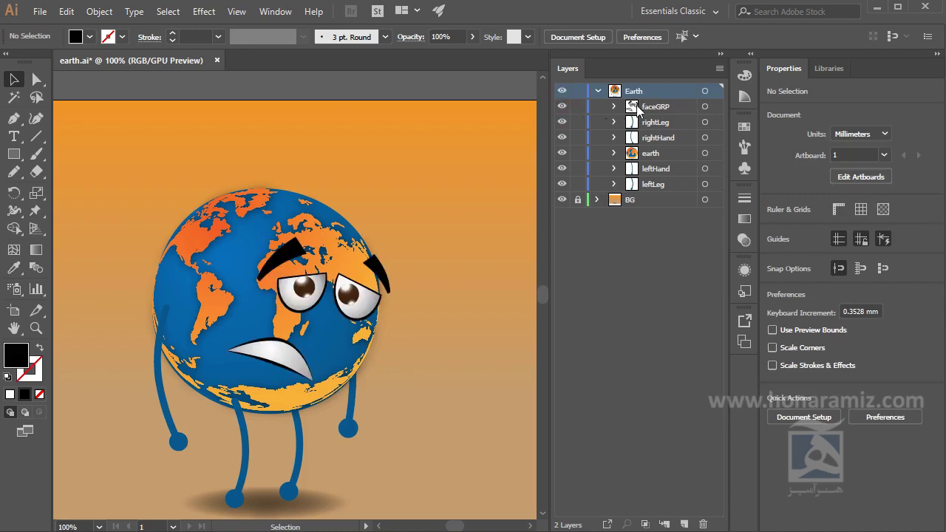
{"action": "left_click", "coordinate": [563, 107]}
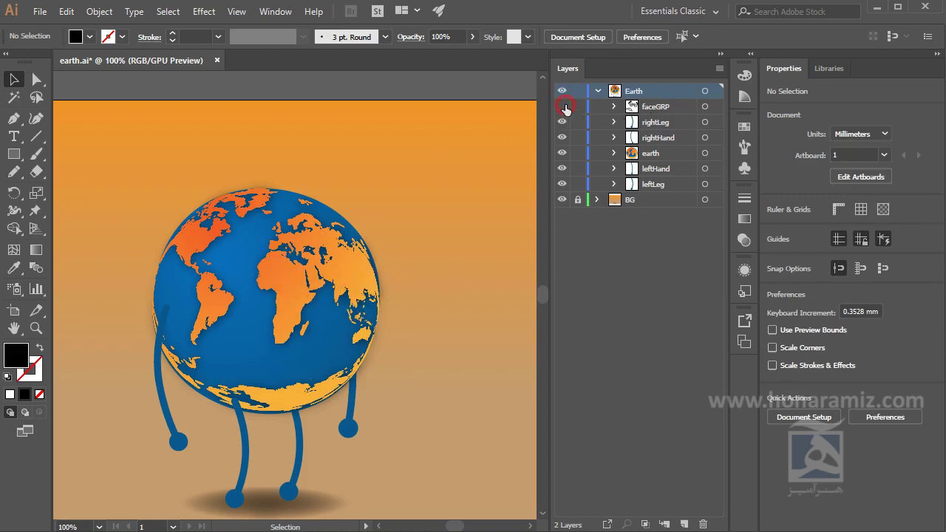
{"action": "left_click", "coordinate": [562, 107]}
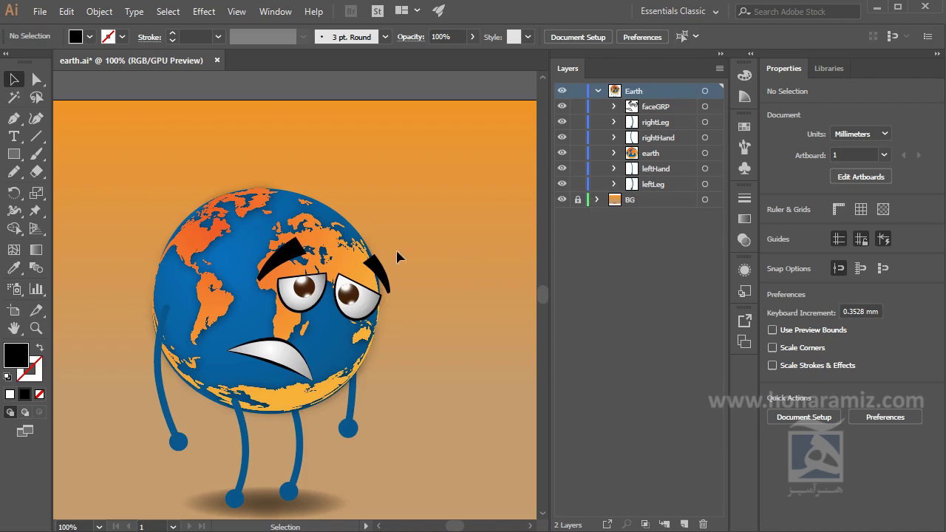
Test-move the face and globe, then undo so the character stays in place
{"action": "left_click", "coordinate": [362, 317]}
{"action": "left_click_drag", "start_coordinate": [362, 317], "coordinate": [434, 316]}
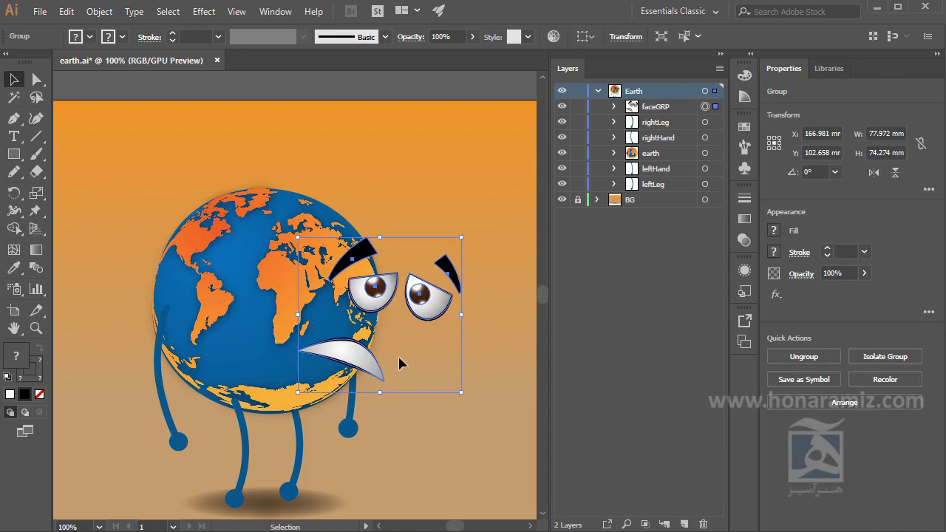
{"action": "left_click_drag", "start_coordinate": [399, 362], "coordinate": [327, 362]}
{"action": "left_click", "coordinate": [275, 285], "text": "shift"}
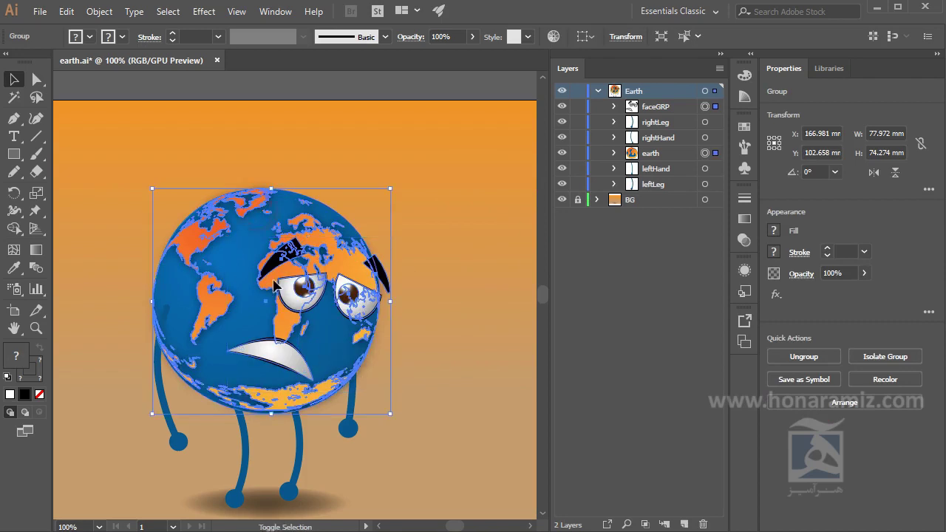
{"action": "left_click_drag", "start_coordinate": [360, 311], "coordinate": [453, 257]}
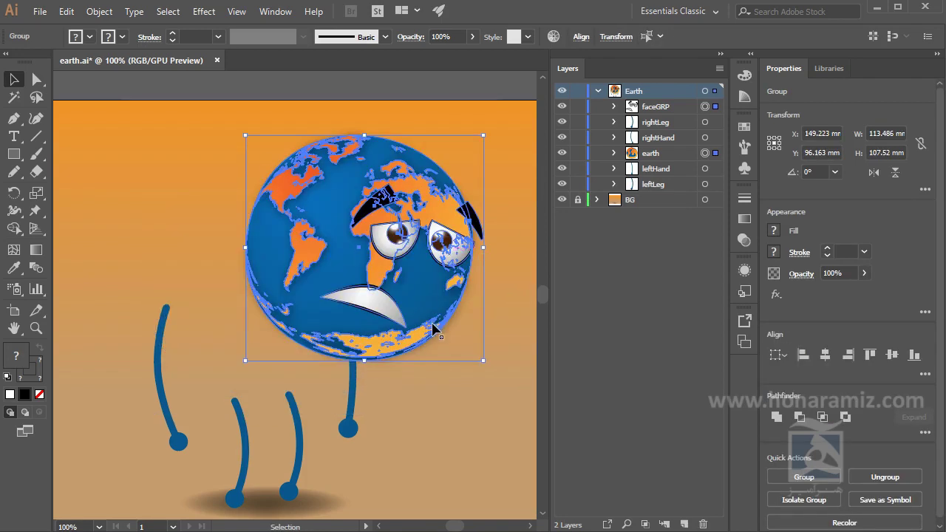
{"action": "key", "text": "ctrl+z"}
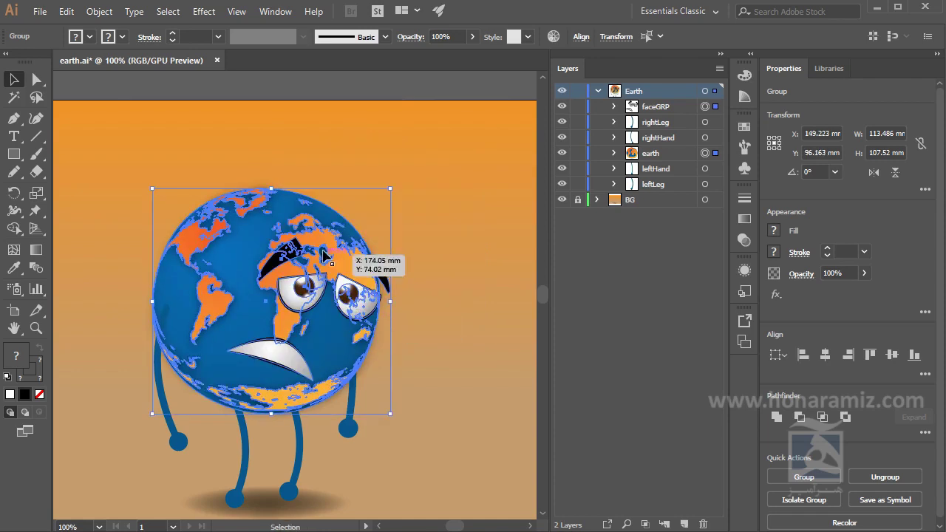
{"action": "left_click", "coordinate": [461, 302]}
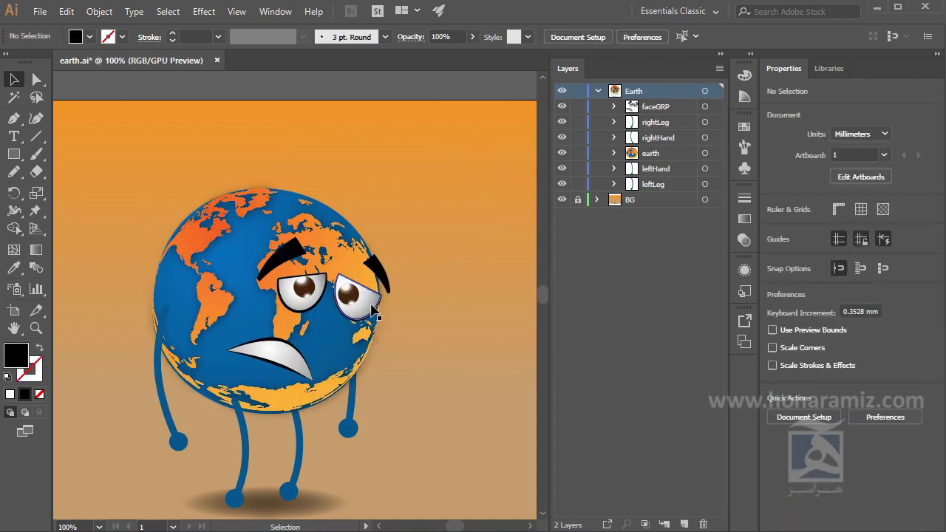
Select faceGRP and the earth group together via the Layers selection indicators
{"action": "left_click", "coordinate": [378, 310]}
{"action": "left_click", "coordinate": [312, 206], "text": "shift"}
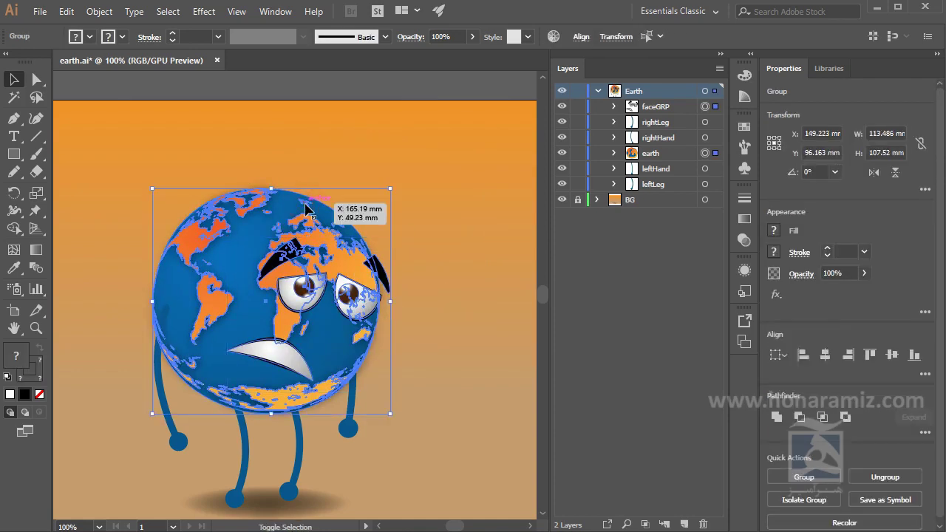
{"action": "left_click", "coordinate": [717, 108]}
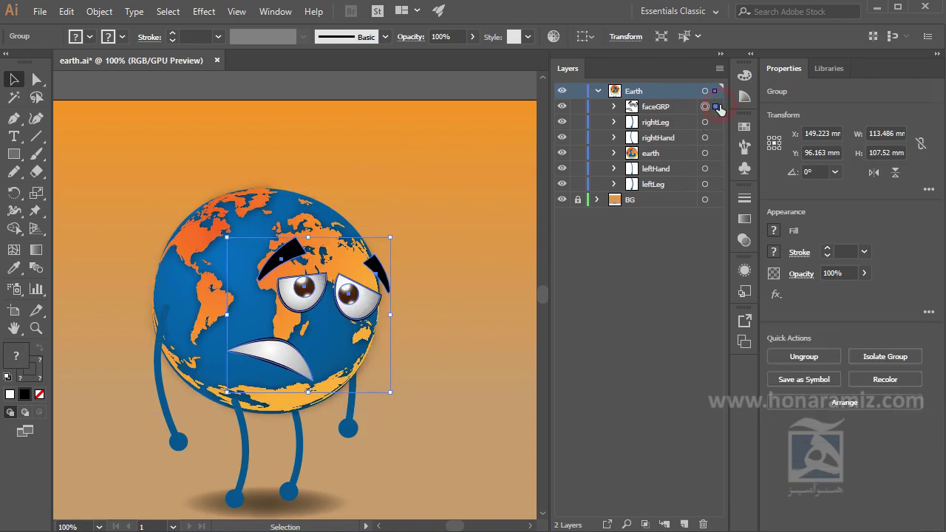
{"action": "left_click", "coordinate": [716, 153], "text": "shift"}
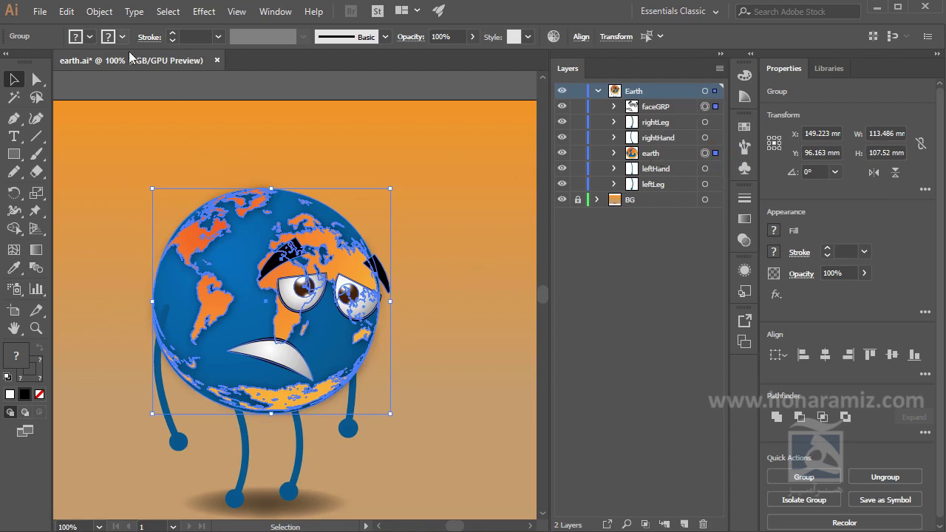
Group the face and globe from the Object menu, test-move the group, and undo
{"action": "left_click", "coordinate": [99, 11]}
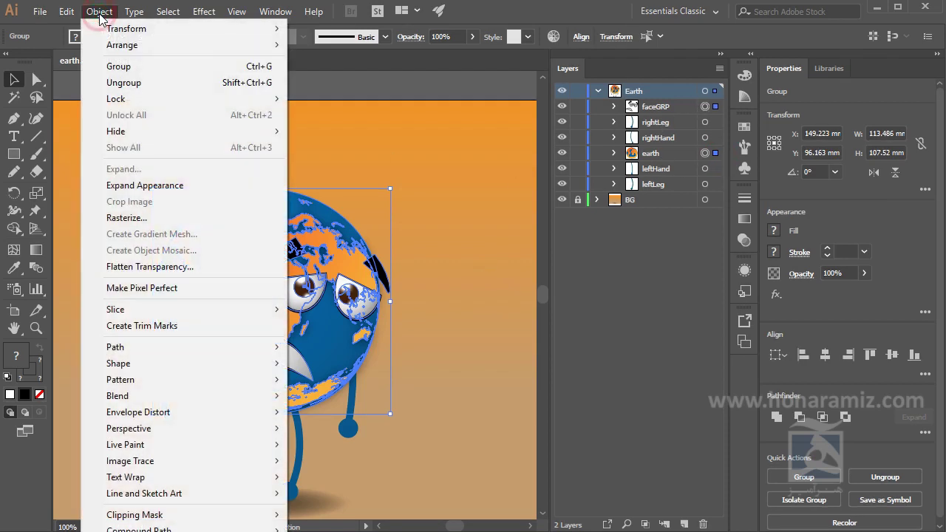
{"action": "left_click", "coordinate": [136, 68]}
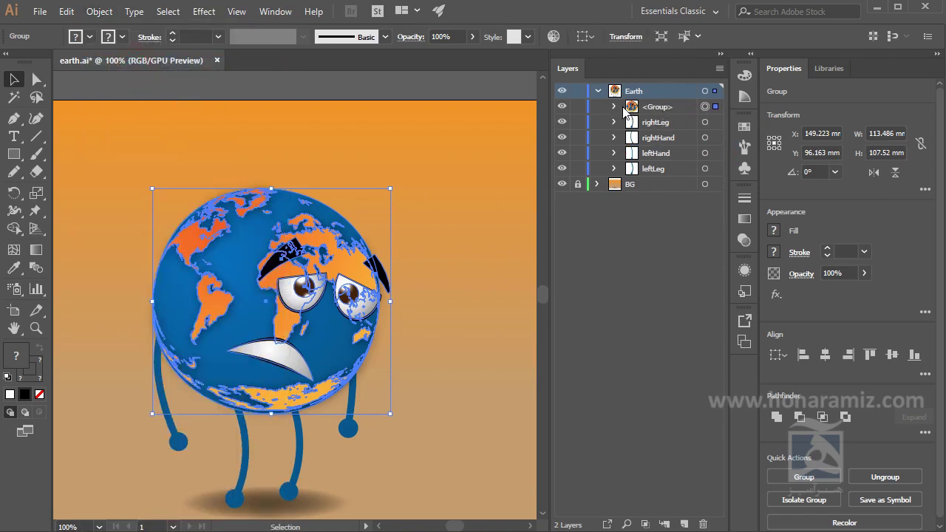
{"action": "left_click", "coordinate": [443, 133]}
{"action": "left_click", "coordinate": [308, 319]}
{"action": "left_click_drag", "start_coordinate": [327, 338], "coordinate": [286, 253]}
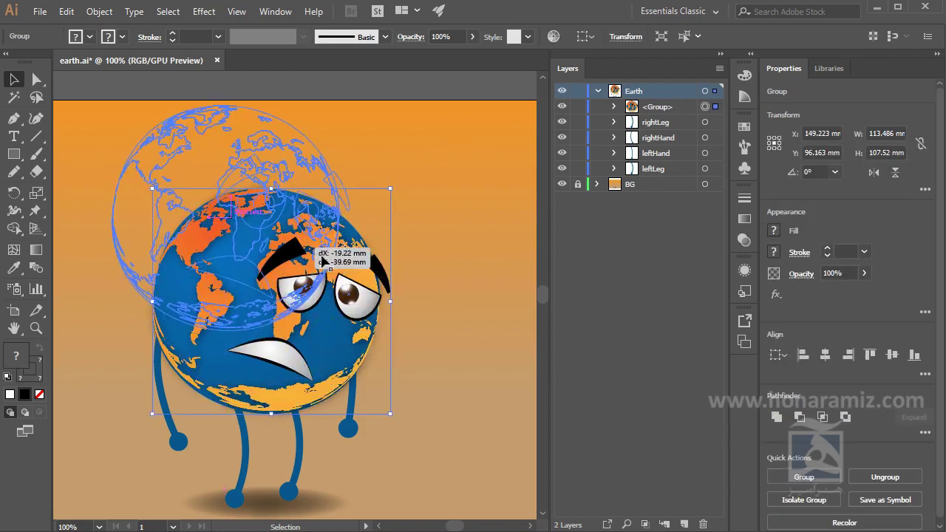
{"action": "key", "text": "ctrl+z"}
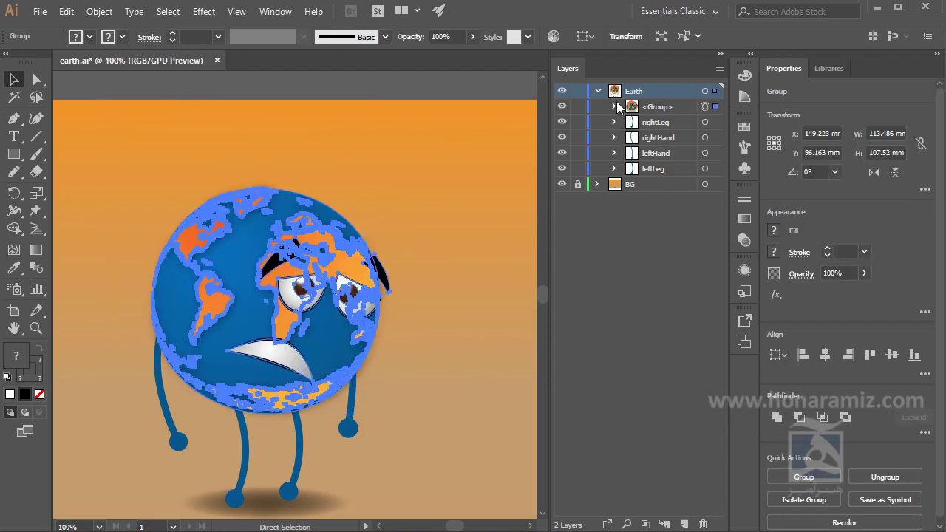
Expand the new group and rename it grp in its layer options
{"action": "left_click", "coordinate": [613, 107]}
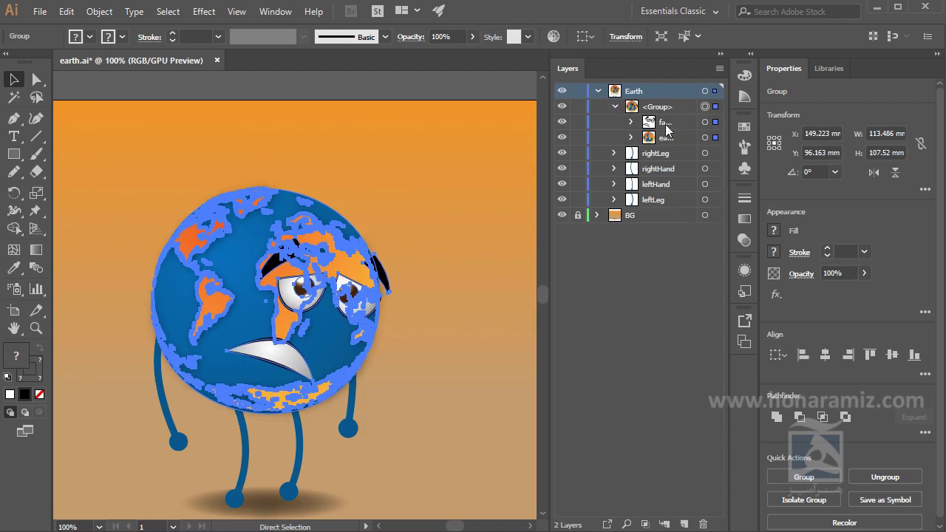
{"action": "double_click", "coordinate": [657, 107]}
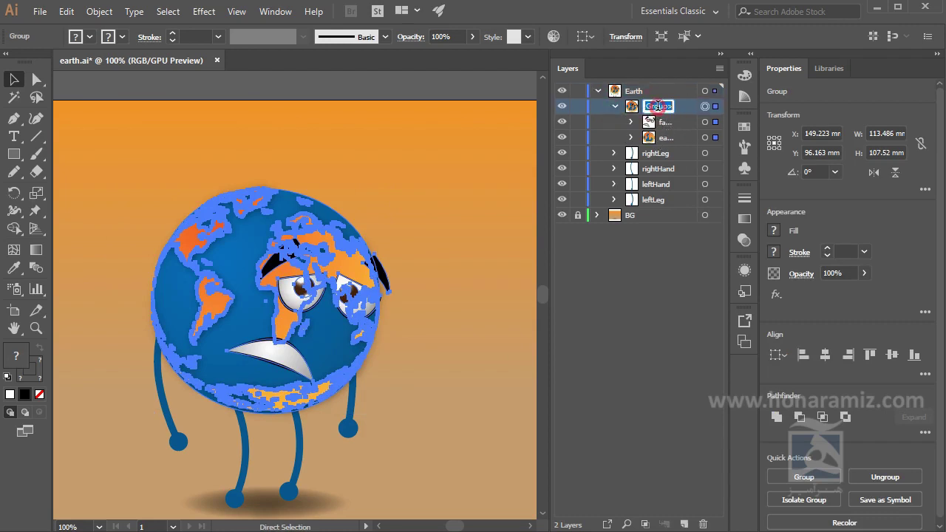
{"action": "double_click", "coordinate": [631, 107]}
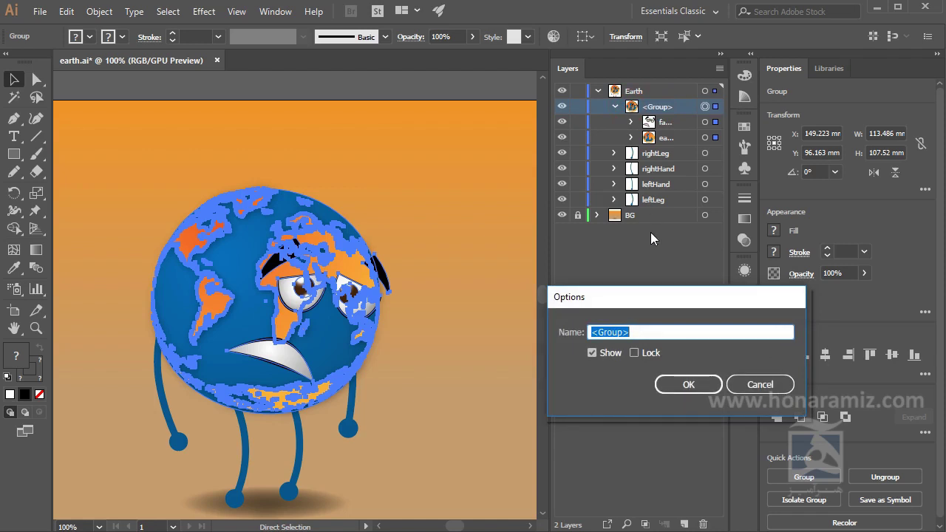
{"action": "type", "text": "grp"}
{"action": "key", "text": "Return"}
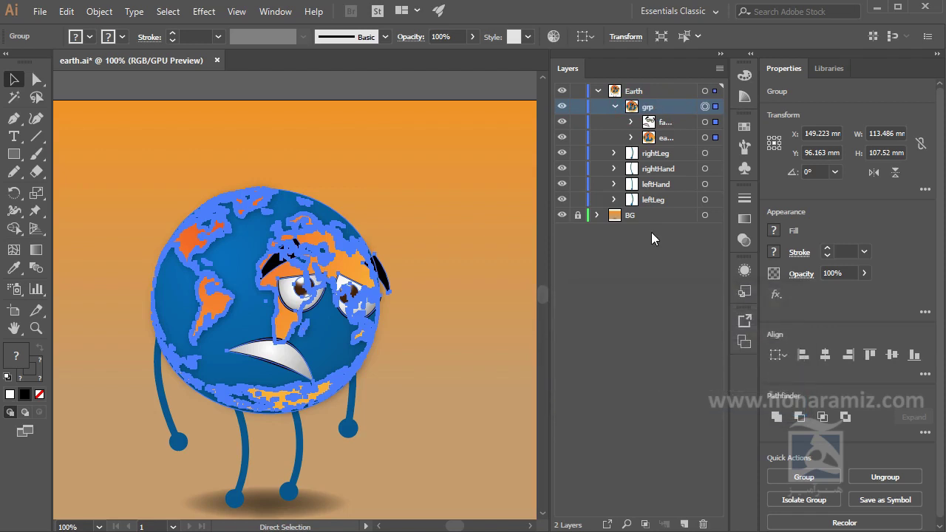
Unlock the grp layer and expand faceGRP to list its paths
{"action": "left_click", "coordinate": [578, 108]}
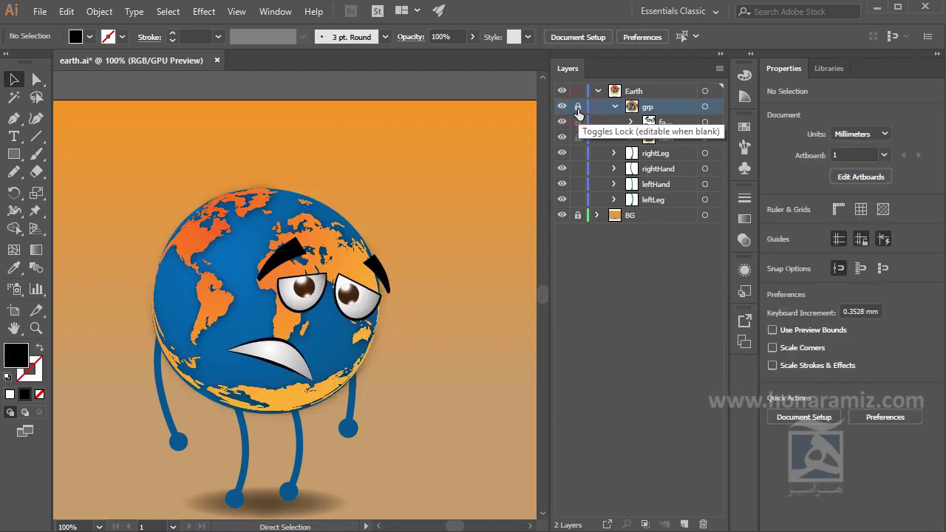
{"action": "left_click", "coordinate": [578, 108]}
{"action": "left_click", "coordinate": [576, 108]}
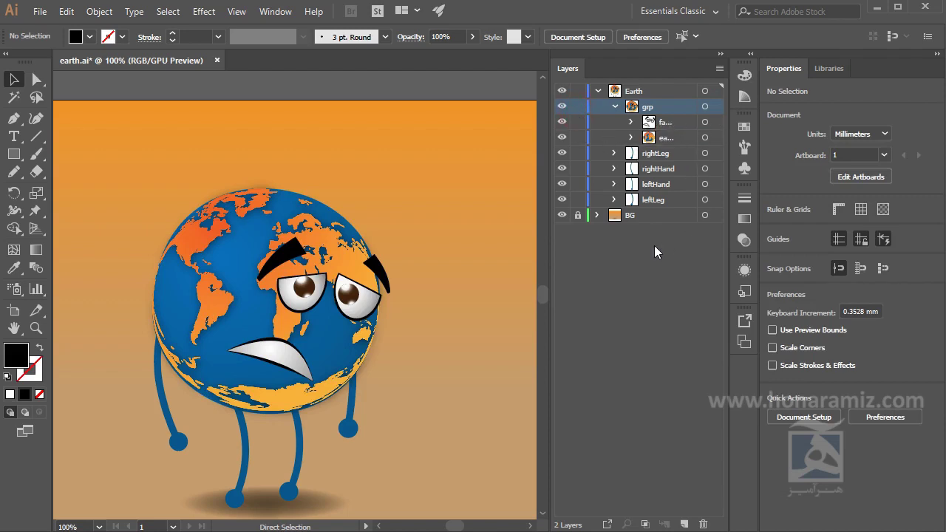
{"action": "left_click", "coordinate": [631, 121]}
{"action": "left_click", "coordinate": [677, 139]}
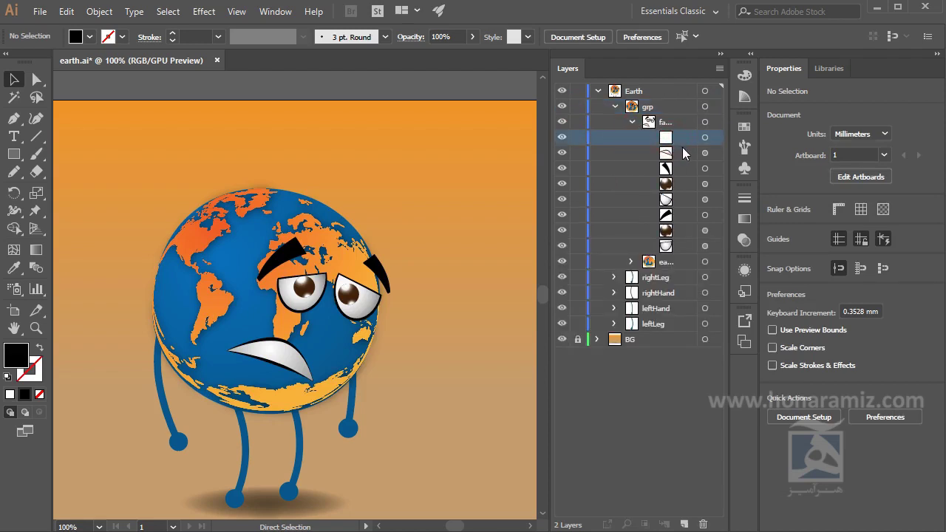
Select the face's first path, mouth, right eyebrow and right eye ellipse one by one
{"action": "left_click", "coordinate": [706, 137]}
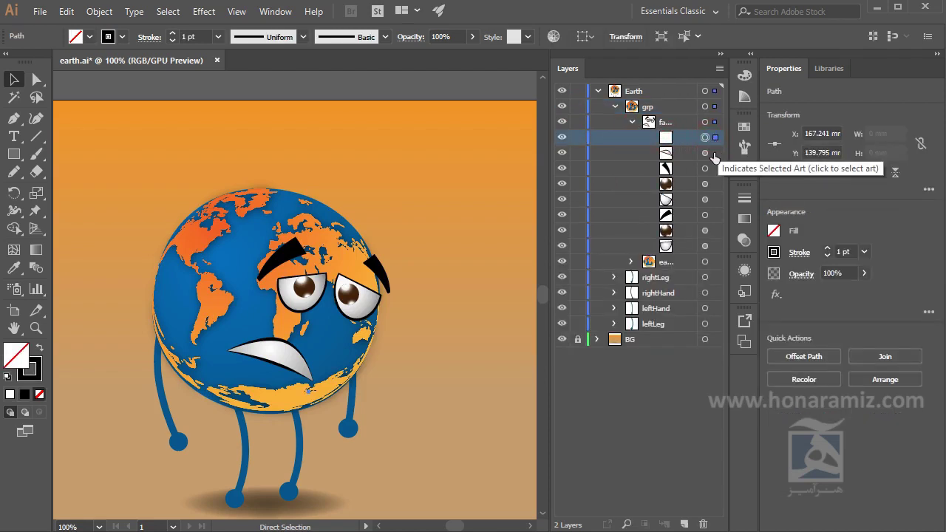
{"action": "left_click", "coordinate": [708, 153]}
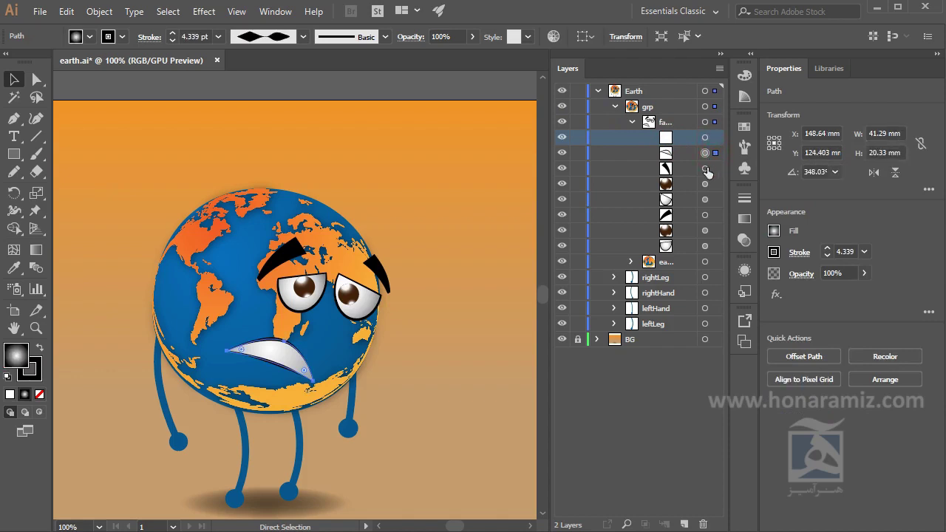
{"action": "key", "text": "v"}
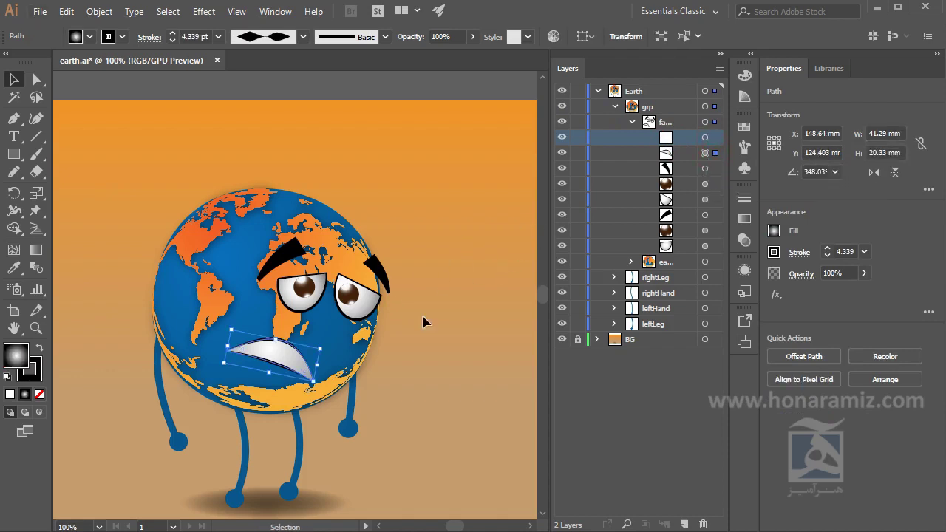
{"action": "left_click", "coordinate": [706, 168]}
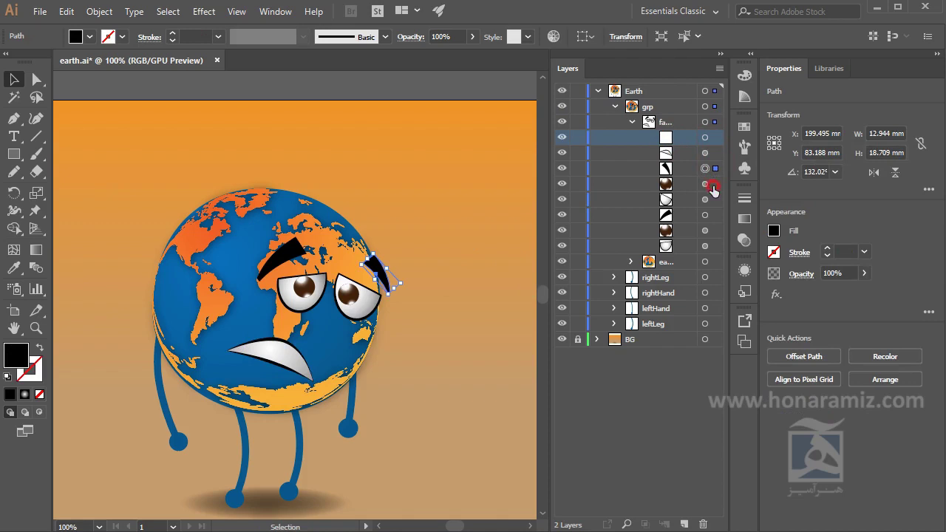
{"action": "left_click", "coordinate": [708, 184]}
{"action": "key", "text": "ctrl+minus"}
{"action": "key", "text": "ctrl+minus"}
{"action": "key", "text": "ctrl+plus"}
{"action": "left_click_drag", "start_coordinate": [433, 310], "coordinate": [400, 303]}
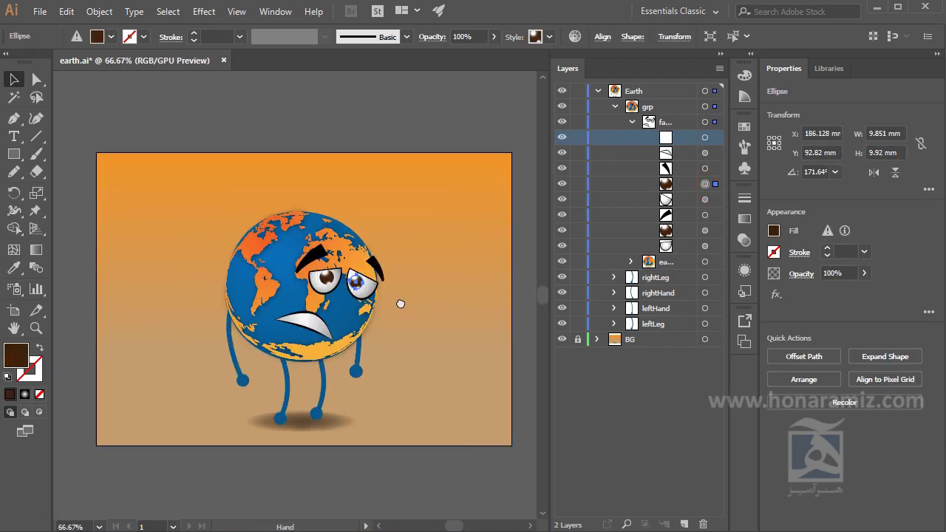
{"action": "key", "text": "ctrl+plus"}
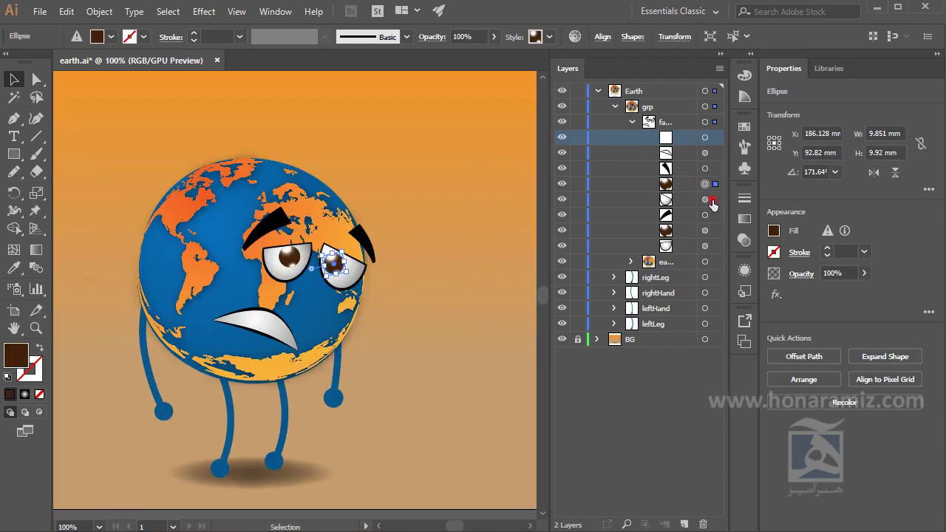
Select the eye-white, left eyebrow, right eyeball and small white paths in turn
{"action": "left_click", "coordinate": [707, 200]}
{"action": "left_click", "coordinate": [706, 214]}
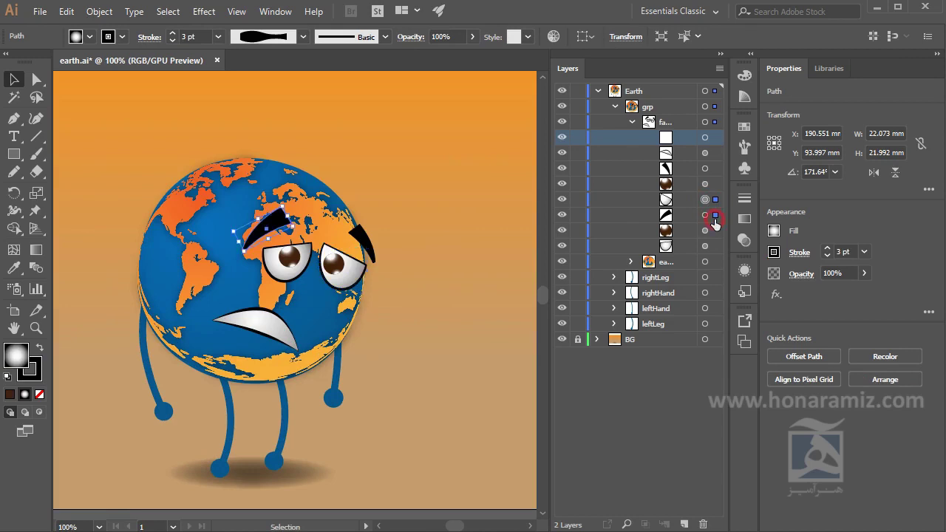
{"action": "left_click", "coordinate": [666, 185]}
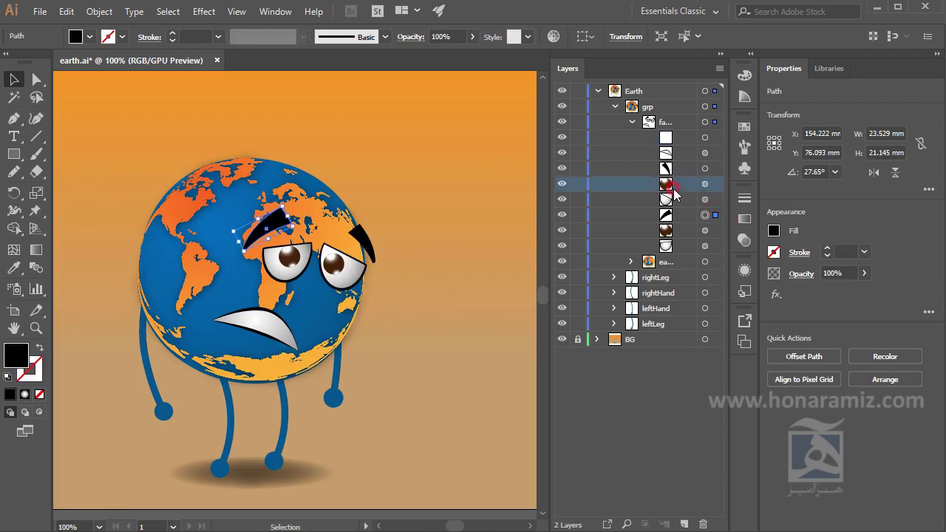
{"action": "left_click", "coordinate": [705, 184]}
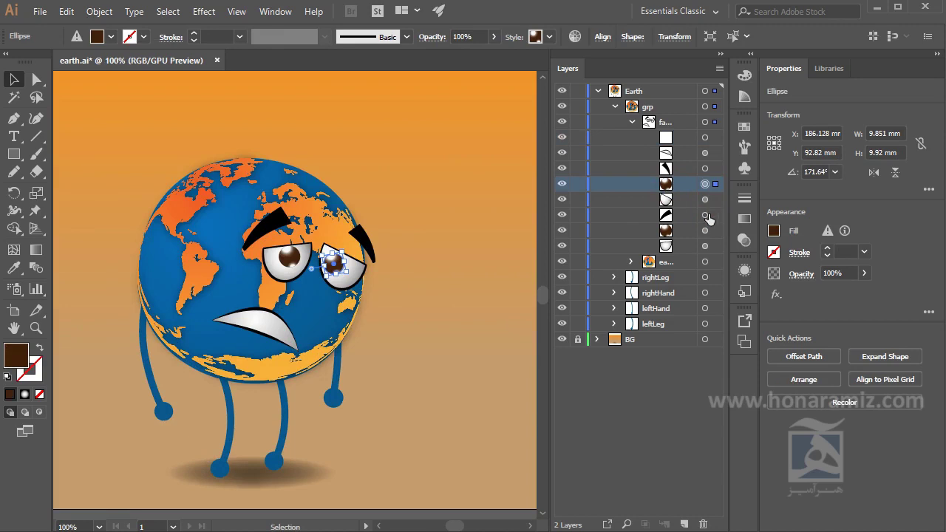
{"action": "left_click", "coordinate": [705, 138]}
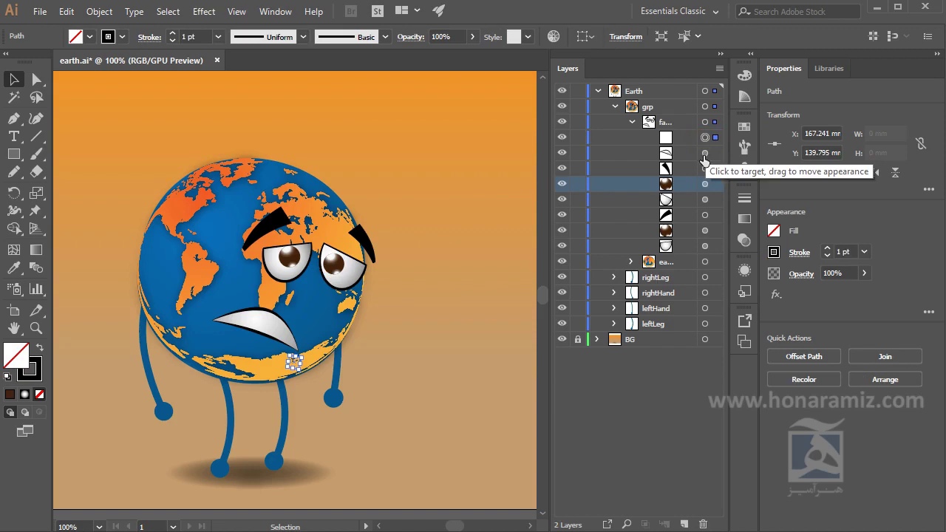
{"action": "left_click", "coordinate": [744, 272]}
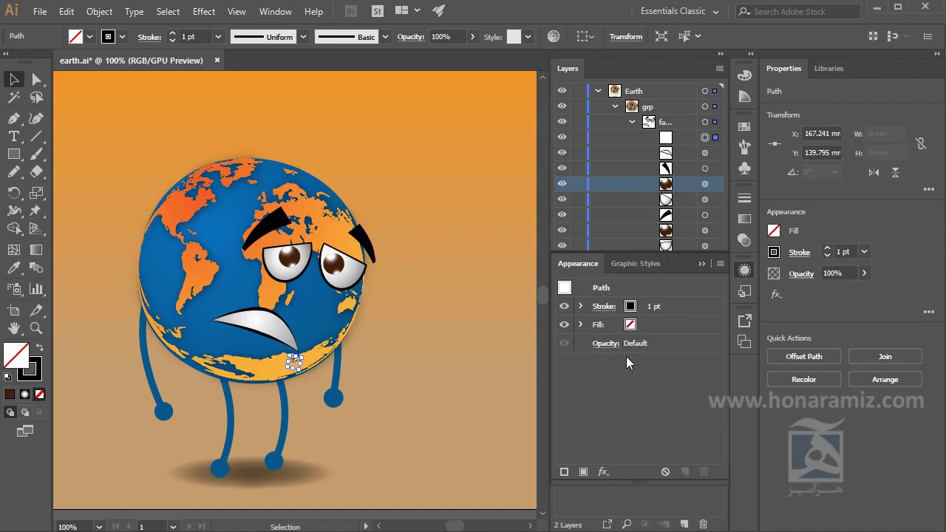
{"action": "left_click", "coordinate": [705, 168]}
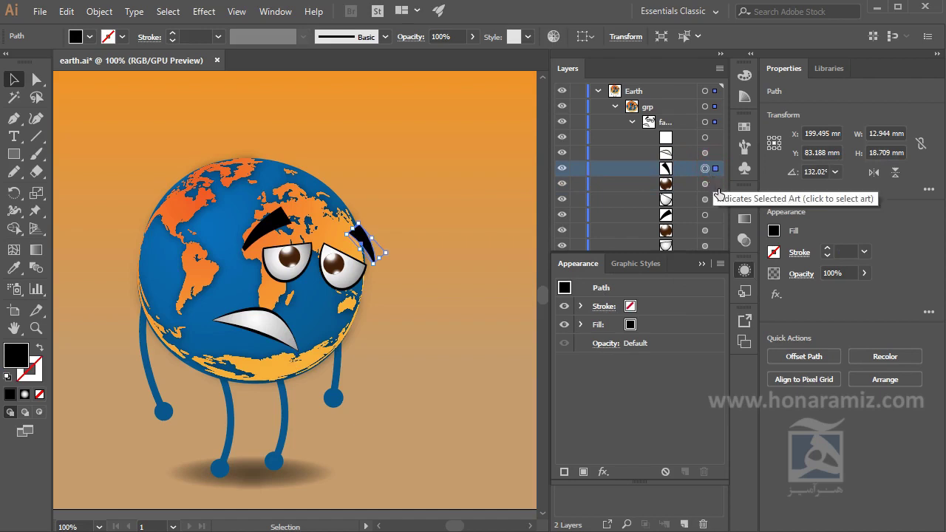
{"action": "left_click", "coordinate": [715, 184]}
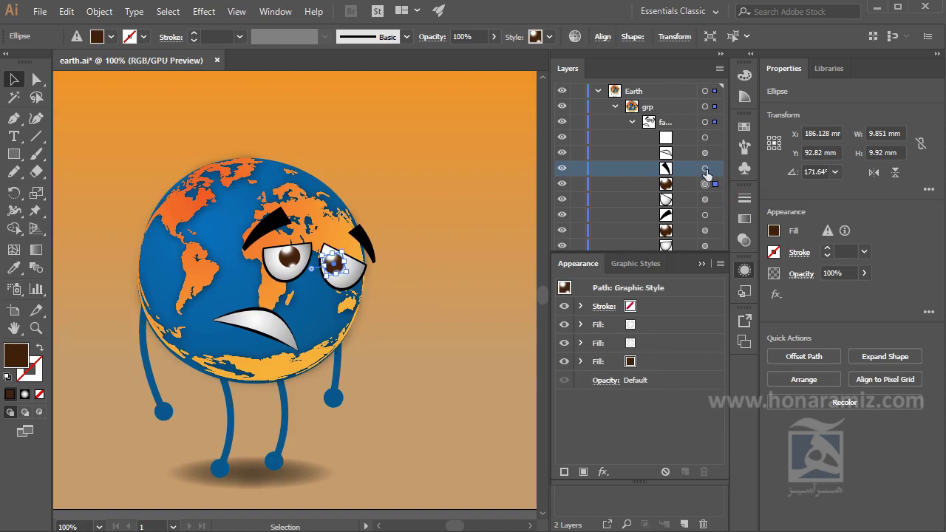
{"action": "left_click", "coordinate": [715, 169]}
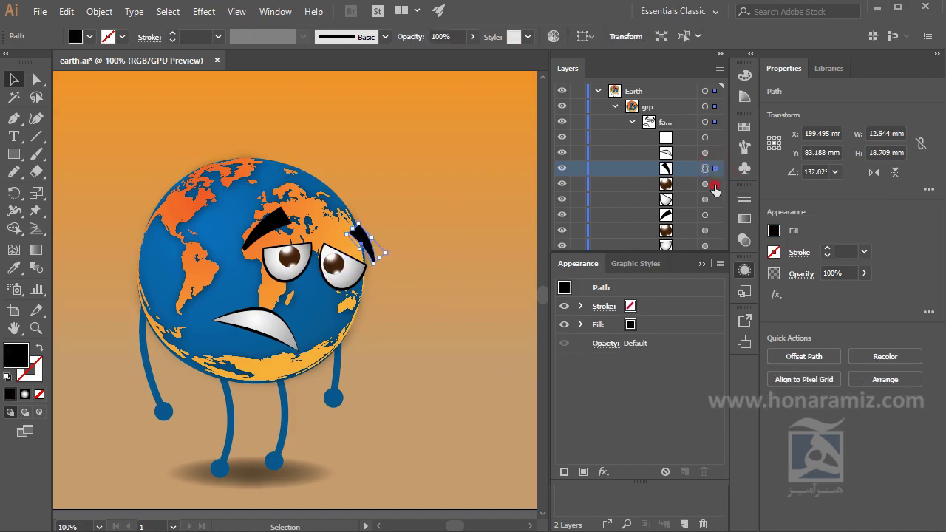
{"action": "left_click", "coordinate": [711, 184]}
{"action": "left_click", "coordinate": [705, 170]}
{"action": "left_click", "coordinate": [743, 272]}
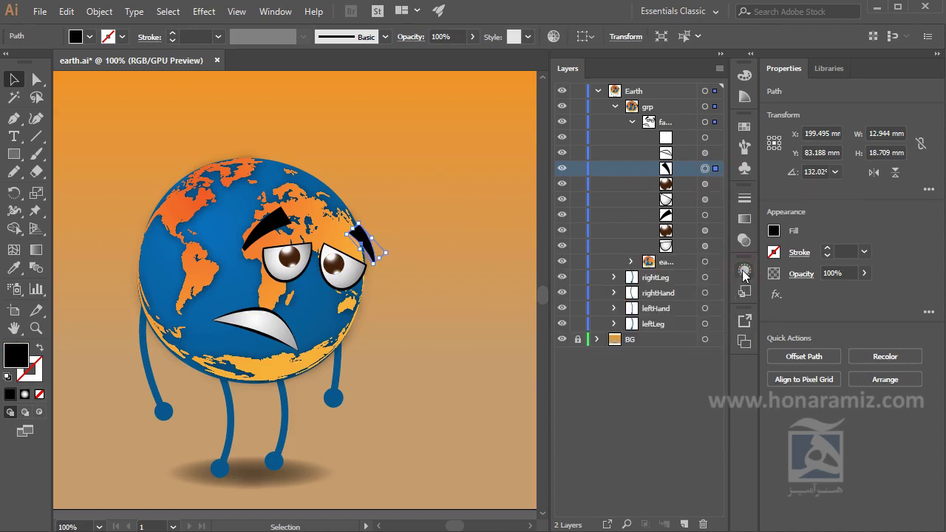
{"action": "left_click", "coordinate": [744, 273]}
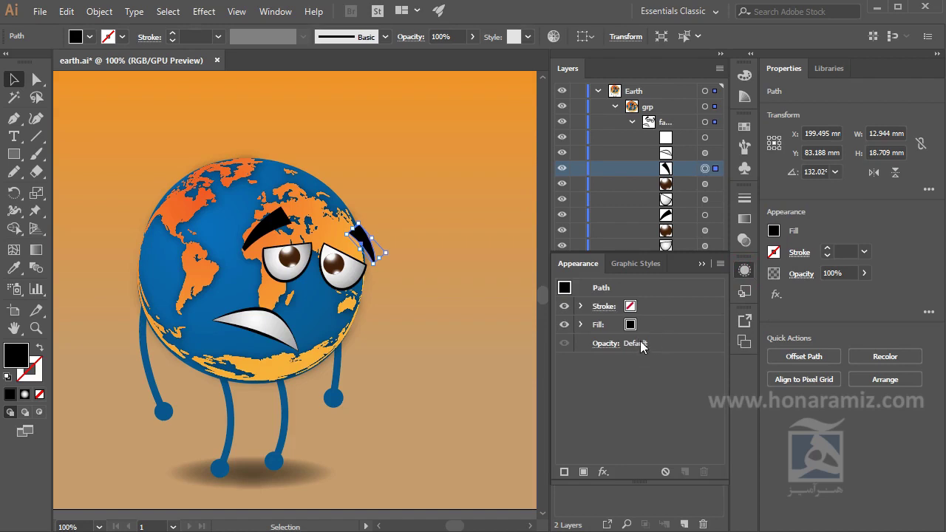
{"action": "left_click", "coordinate": [745, 271]}
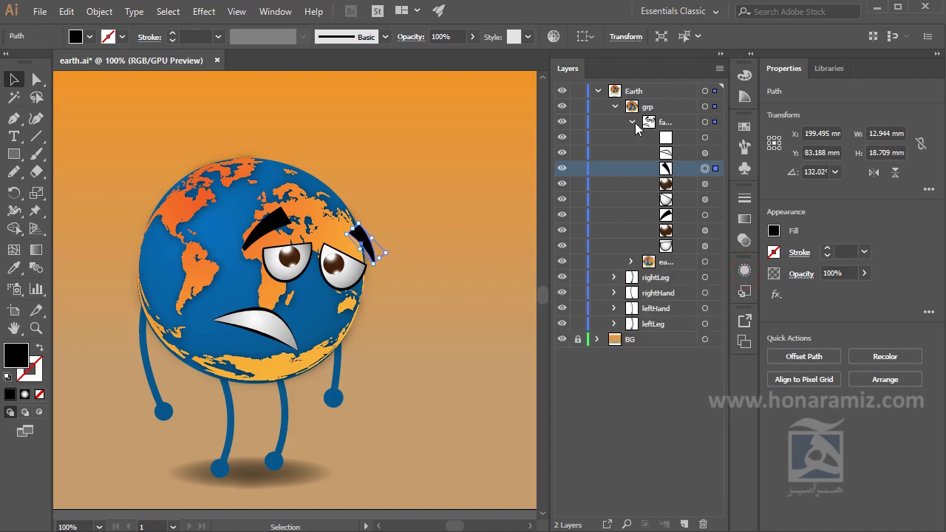
Collapse faceGRP and grp, then test-move the earth group and put it back
{"action": "left_click", "coordinate": [632, 122]}
{"action": "left_click", "coordinate": [614, 107]}
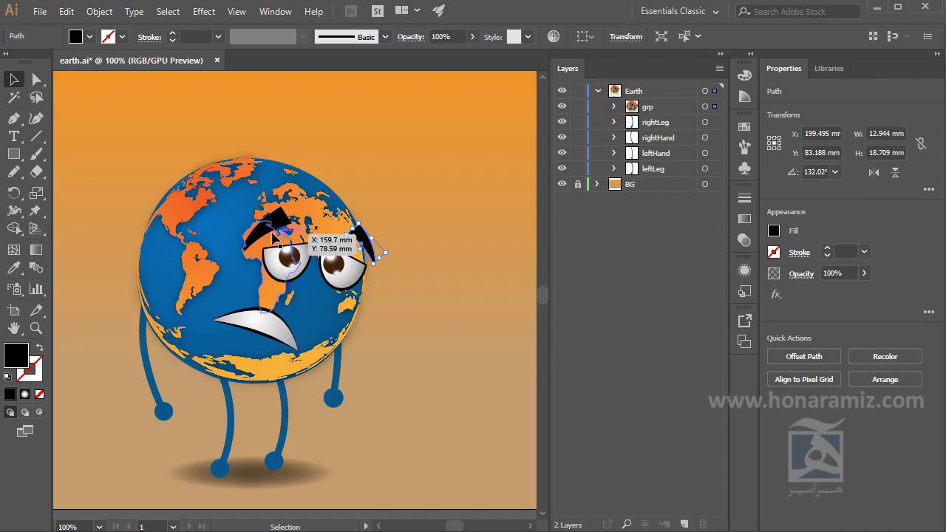
{"action": "left_click_drag", "start_coordinate": [258, 222], "coordinate": [287, 146]}
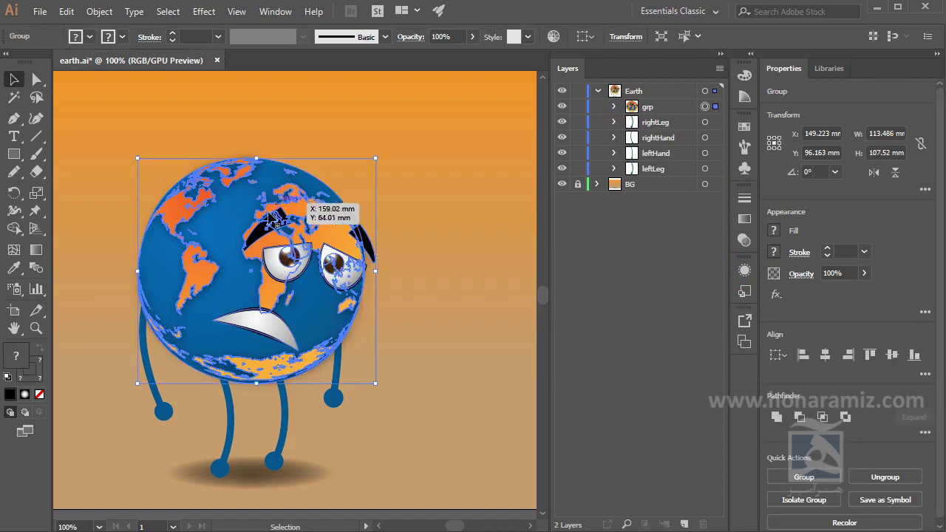
{"action": "left_click_drag", "start_coordinate": [287, 146], "coordinate": [255, 216]}
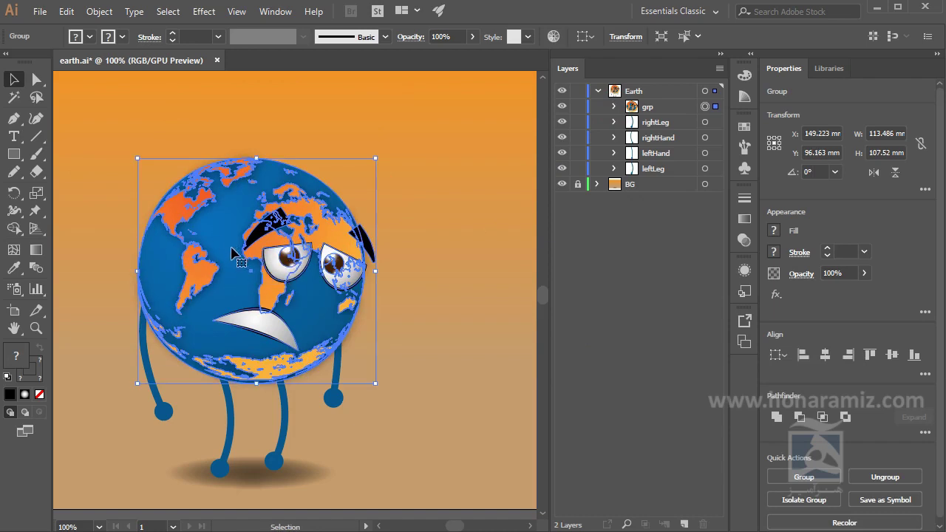
Isolate grp and expand grp, faceGRP and the globe sublayers in Layers
{"action": "double_click", "coordinate": [231, 246]}
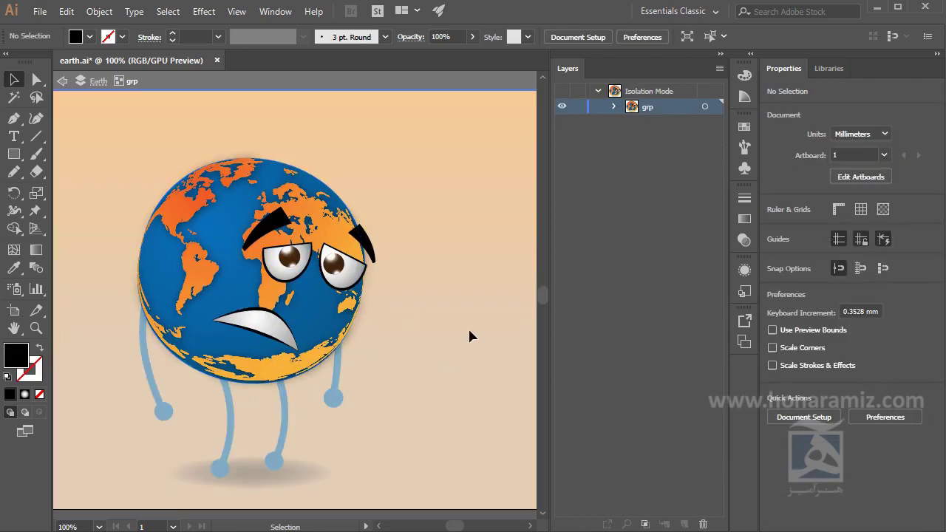
{"action": "scroll", "coordinate": [384, 196], "scroll_direction": "down", "scroll_amount": 1}
{"action": "left_click_drag", "start_coordinate": [390, 180], "coordinate": [368, 196]}
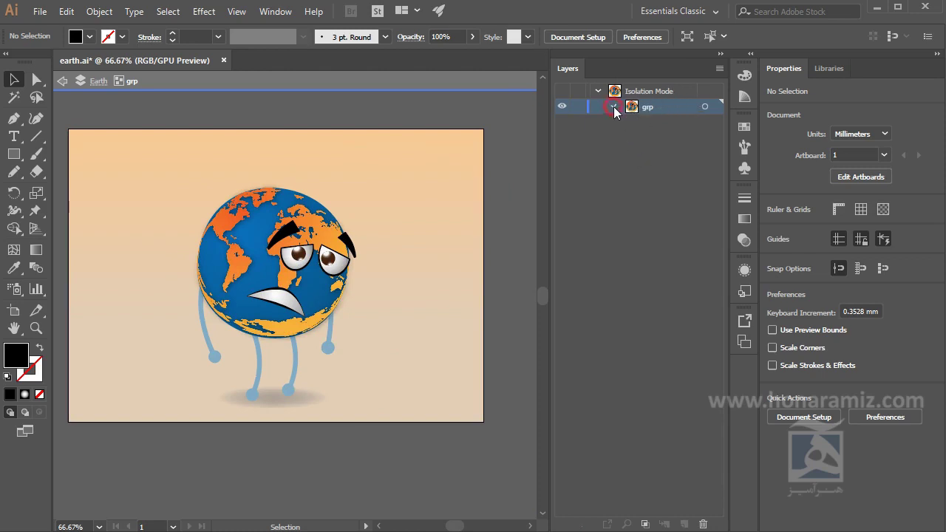
{"action": "left_click", "coordinate": [613, 106]}
{"action": "left_click", "coordinate": [632, 121]}
{"action": "left_click", "coordinate": [631, 262]}
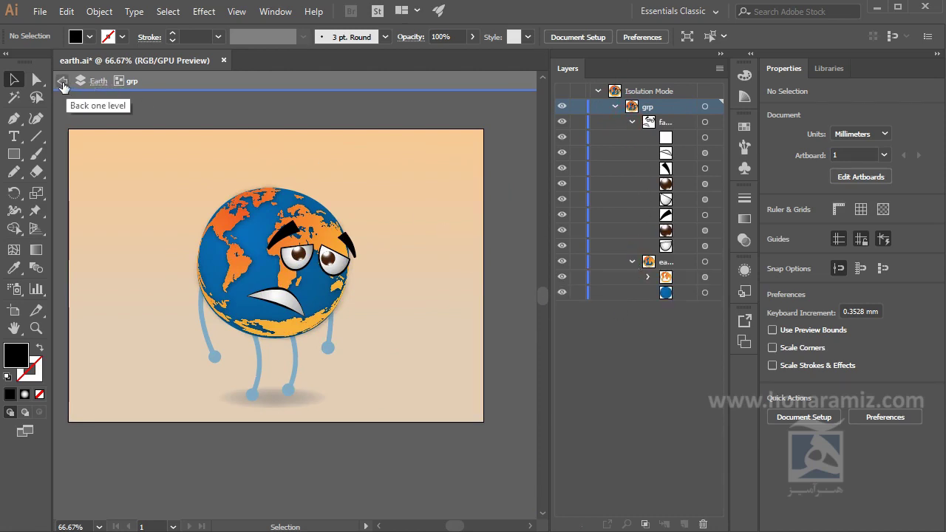
Step fully out of isolation mode and zoom to 100% with Ctrl+1
{"action": "left_click", "coordinate": [62, 82]}
{"action": "left_click", "coordinate": [94, 82]}
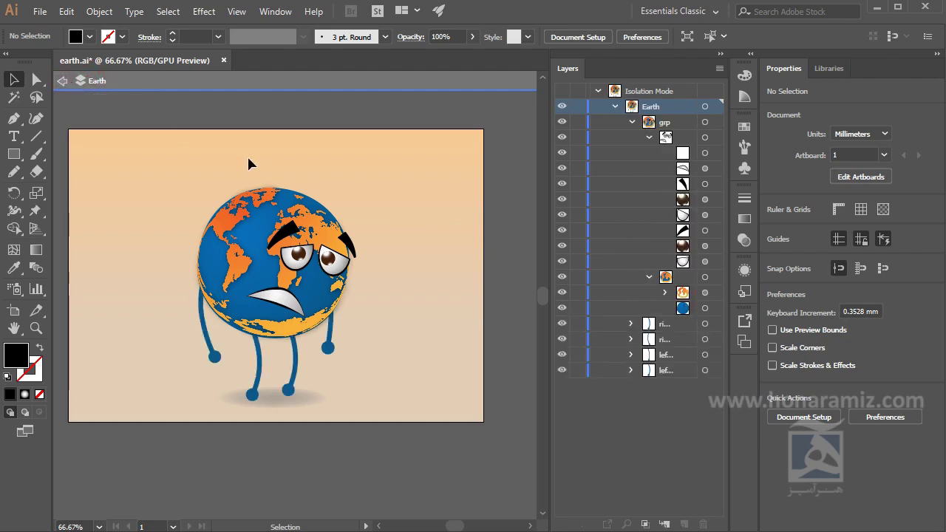
{"action": "left_click", "coordinate": [60, 81]}
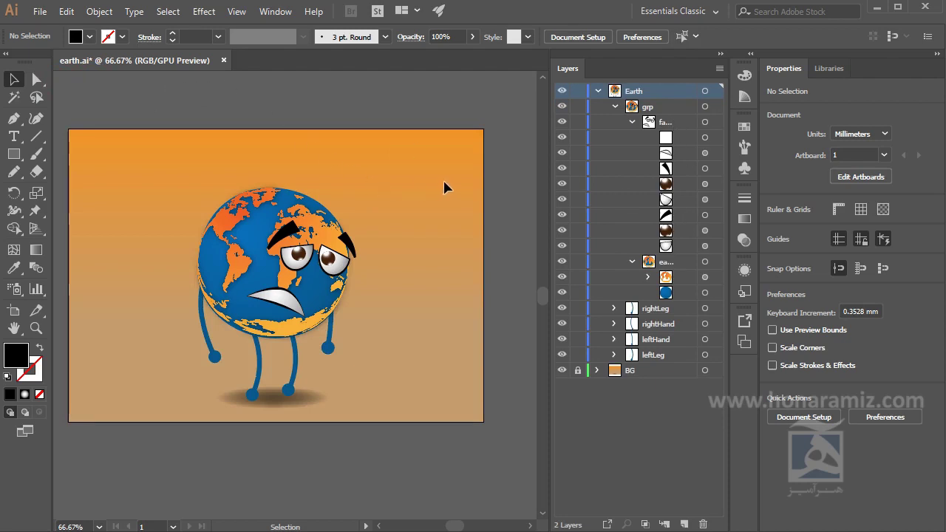
{"action": "key", "text": "ctrl+1"}
Isolate grp, enter faceGRP to select the eye white and both eyebrows, then back up one level
{"action": "double_click", "coordinate": [292, 288]}
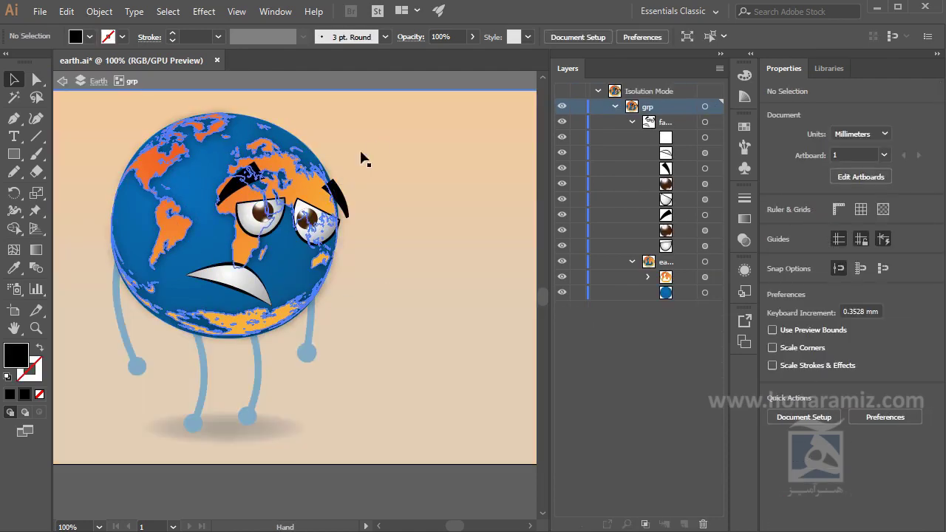
{"action": "left_click_drag", "start_coordinate": [360, 158], "coordinate": [463, 181]}
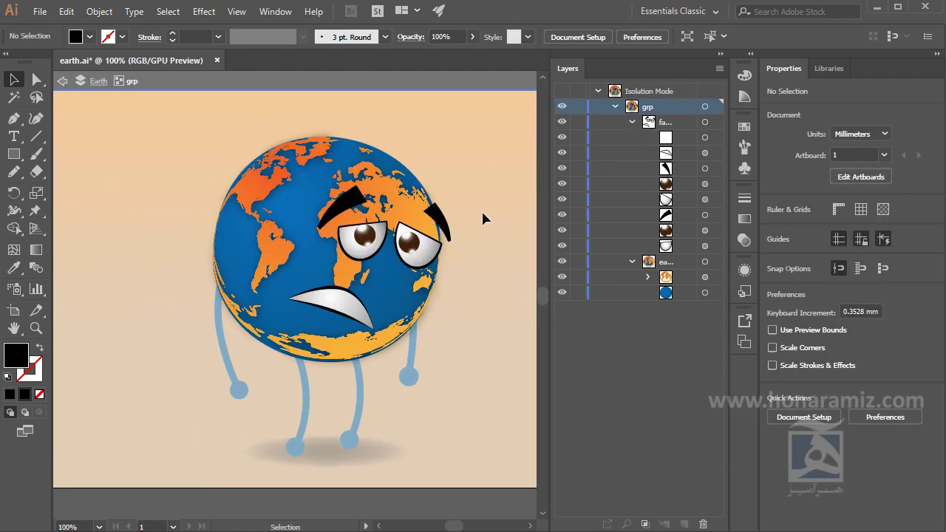
{"action": "double_click", "coordinate": [425, 255]}
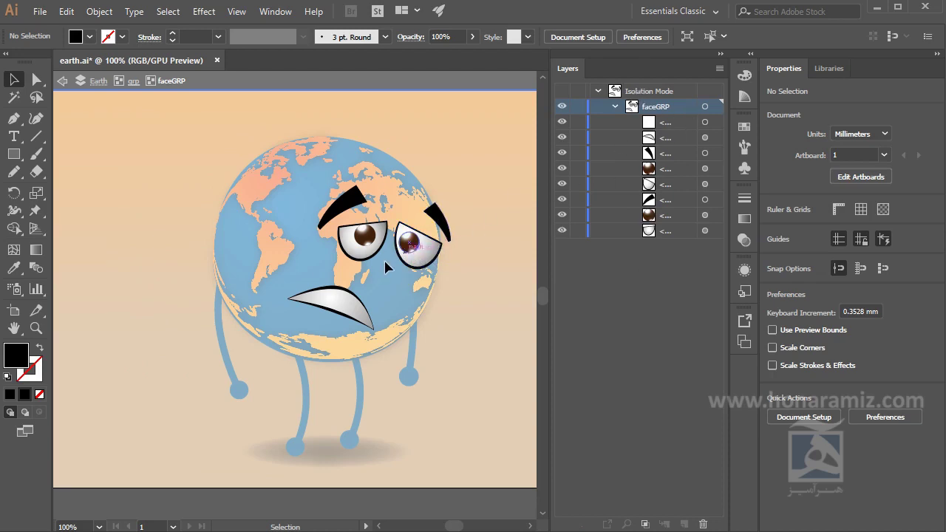
{"action": "left_click", "coordinate": [437, 246]}
{"action": "scroll", "coordinate": [442, 256], "scroll_direction": "up", "scroll_amount": 1}
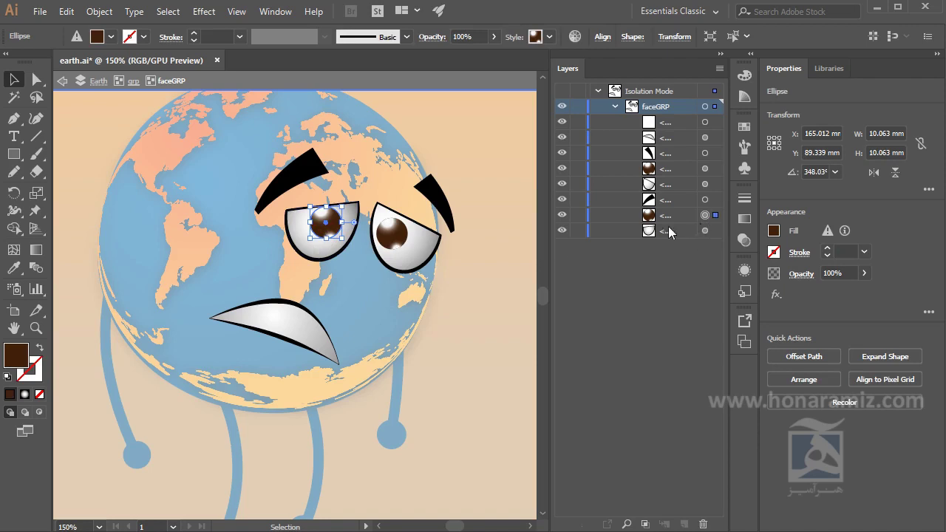
{"action": "left_click", "coordinate": [296, 182]}
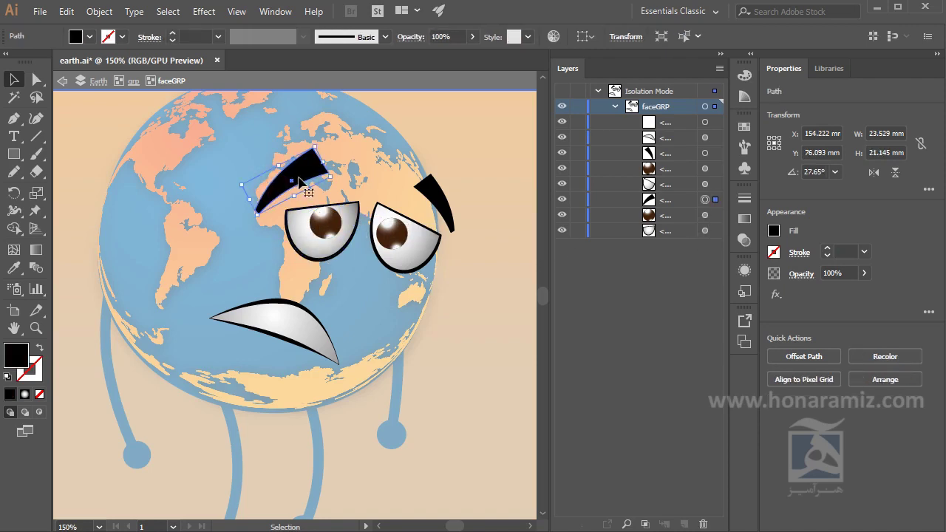
{"action": "left_click", "coordinate": [436, 203]}
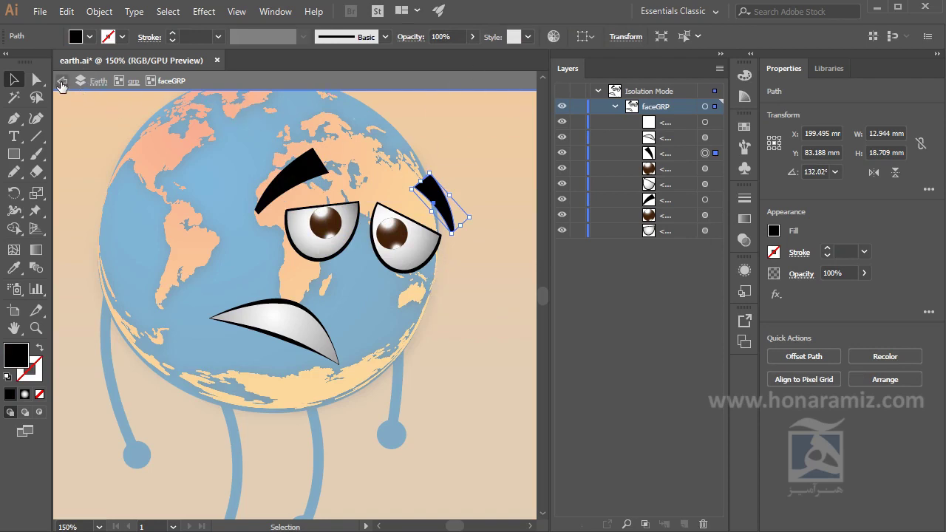
{"action": "left_click", "coordinate": [62, 80]}
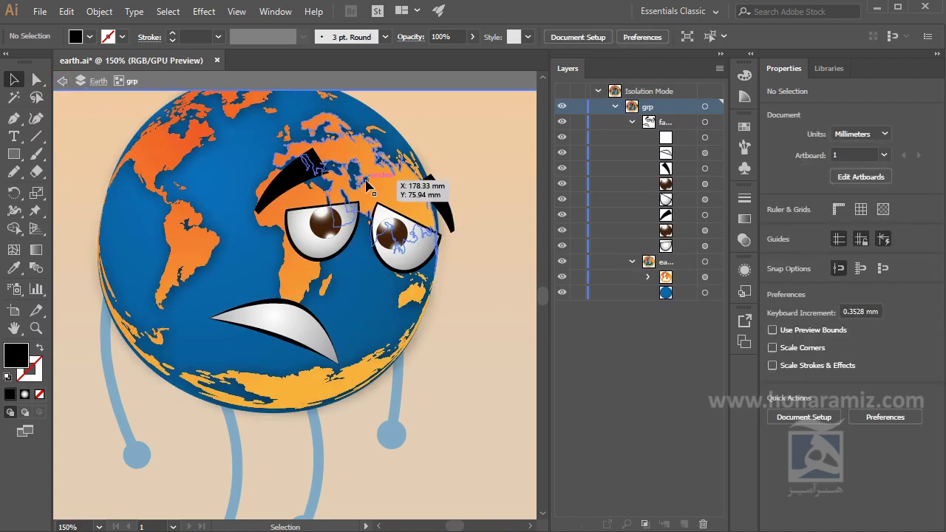
Exit isolation mode completely and collapse the Earth layer's contents
{"action": "left_click", "coordinate": [60, 81]}
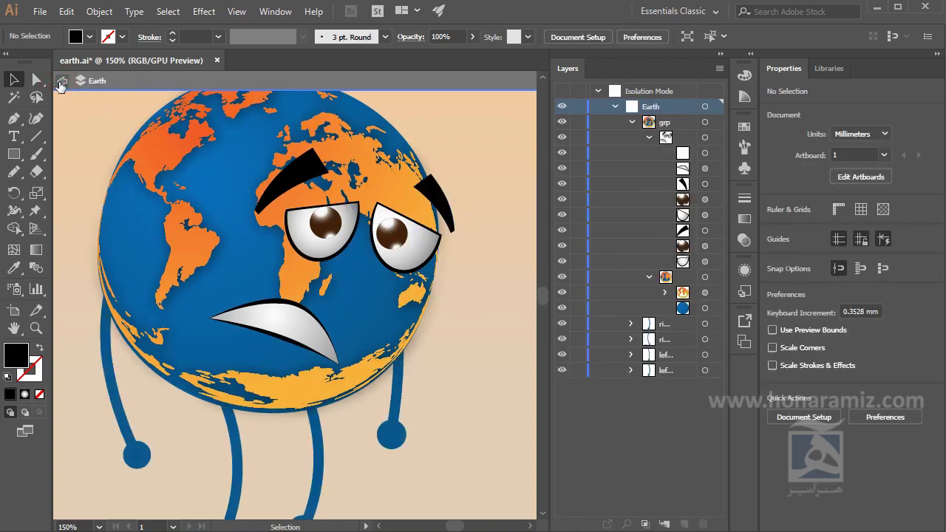
{"action": "left_click", "coordinate": [61, 82]}
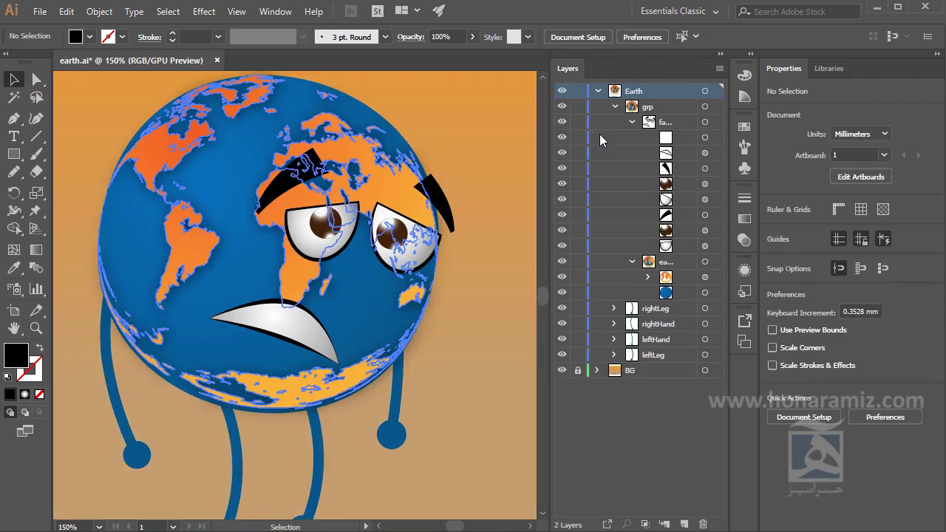
{"action": "left_click", "coordinate": [597, 91]}
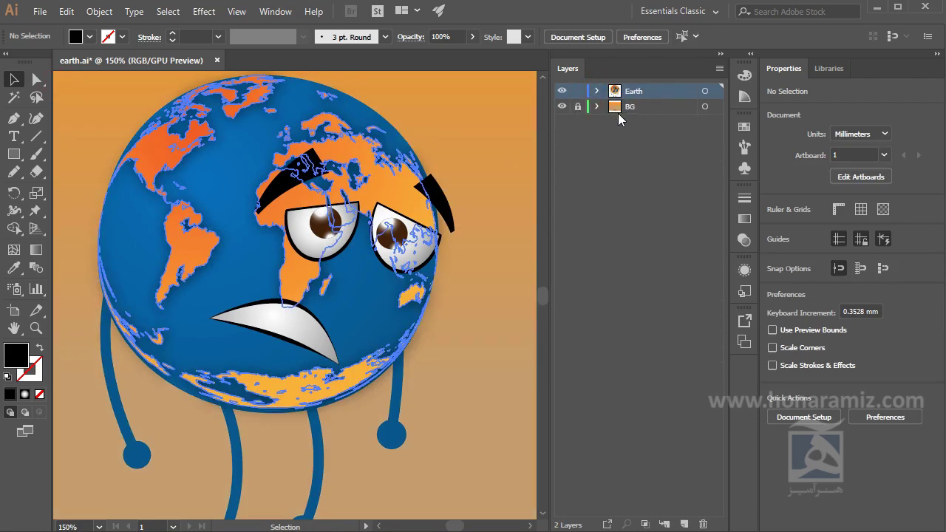
Isolate faceGRP, test-move the right eye white, undo it, and zoom to 200%
{"action": "double_click", "coordinate": [403, 245]}
{"action": "double_click", "coordinate": [404, 248]}
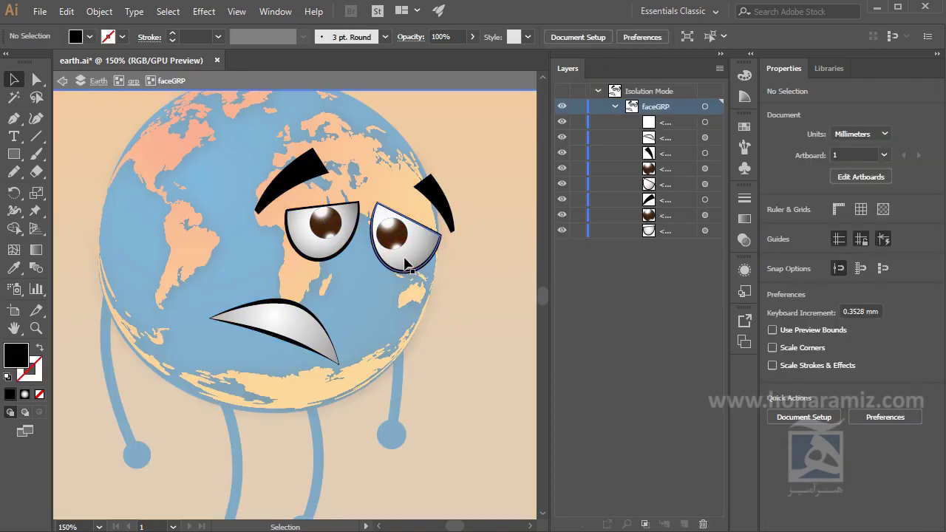
{"action": "left_click_drag", "start_coordinate": [408, 265], "coordinate": [462, 261]}
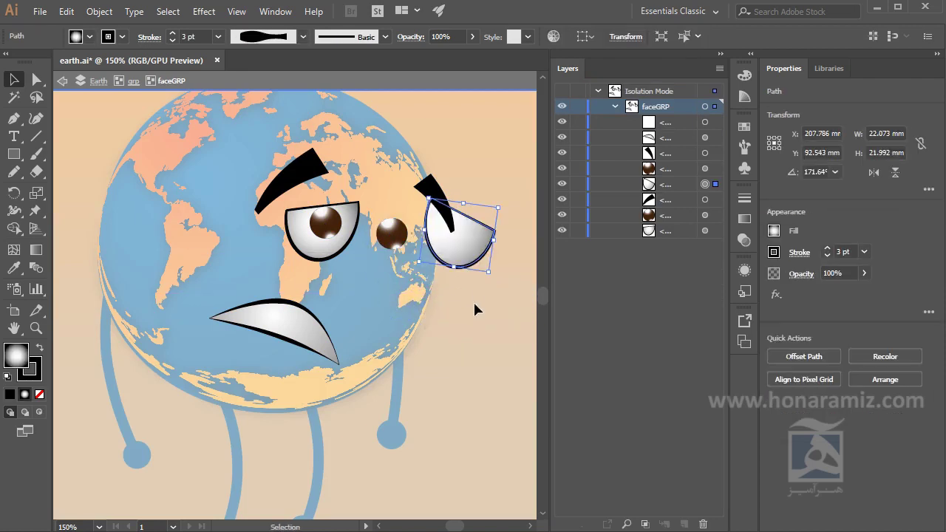
{"action": "key", "text": "ctrl+z"}
{"action": "key", "text": "ctrl+plus"}
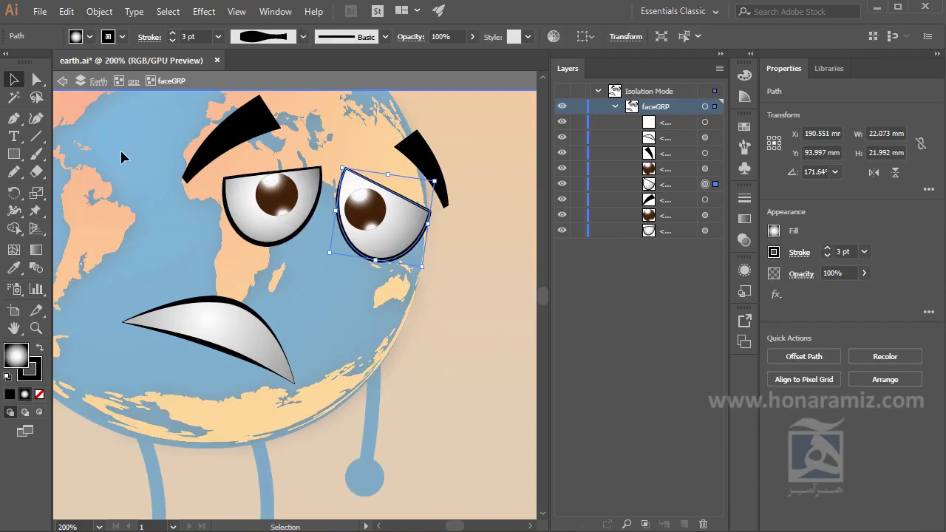
{"action": "left_click", "coordinate": [35, 83]}
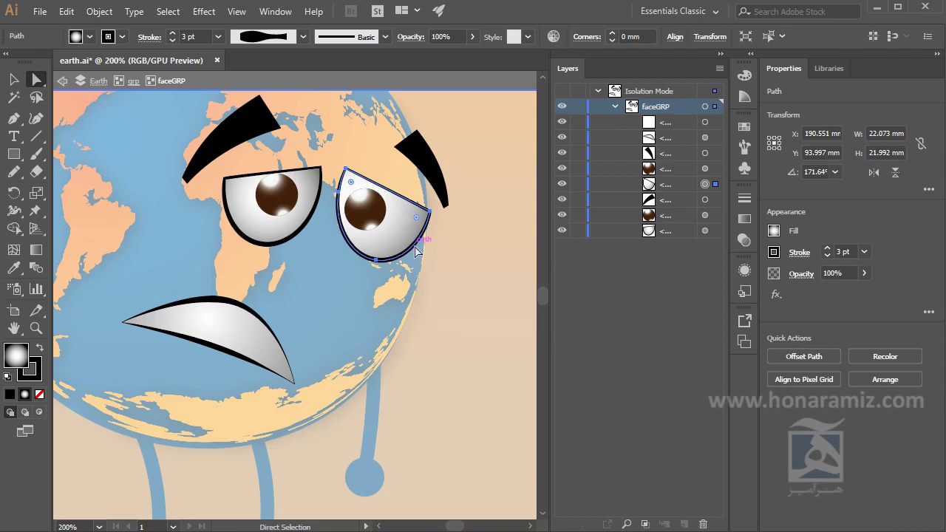
{"action": "left_click_drag", "start_coordinate": [405, 255], "coordinate": [441, 291]}
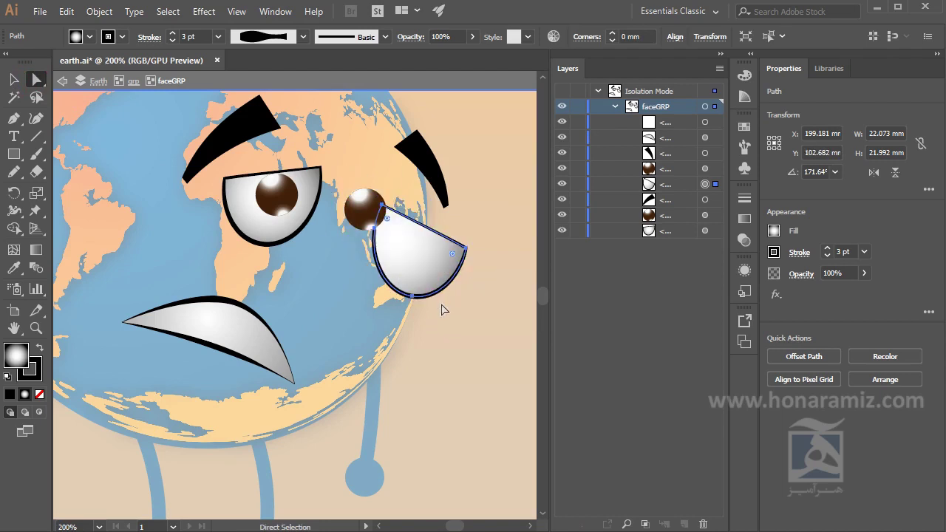
{"action": "key", "text": "ctrl+z"}
{"action": "key", "text": "ctrl+plus"}
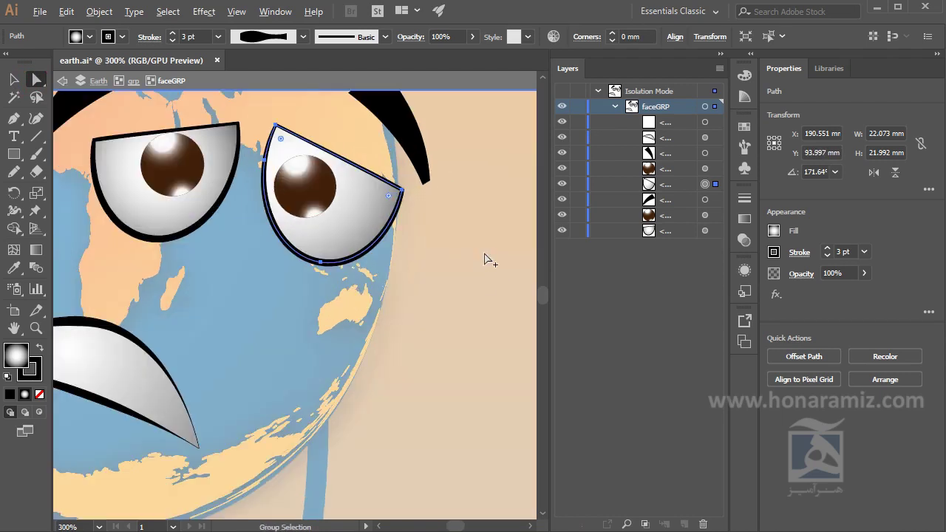
{"action": "left_click_drag", "start_coordinate": [465, 263], "coordinate": [484, 287]}
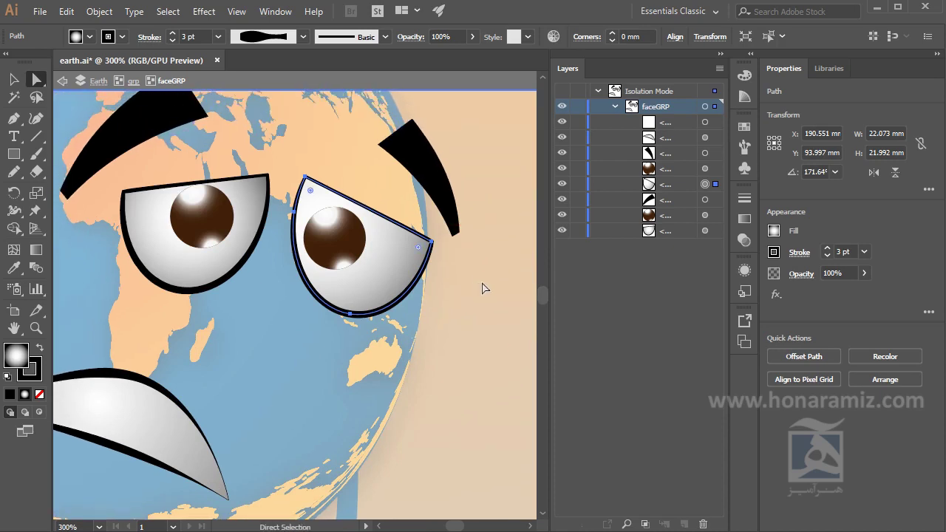
{"action": "left_click", "coordinate": [432, 241]}
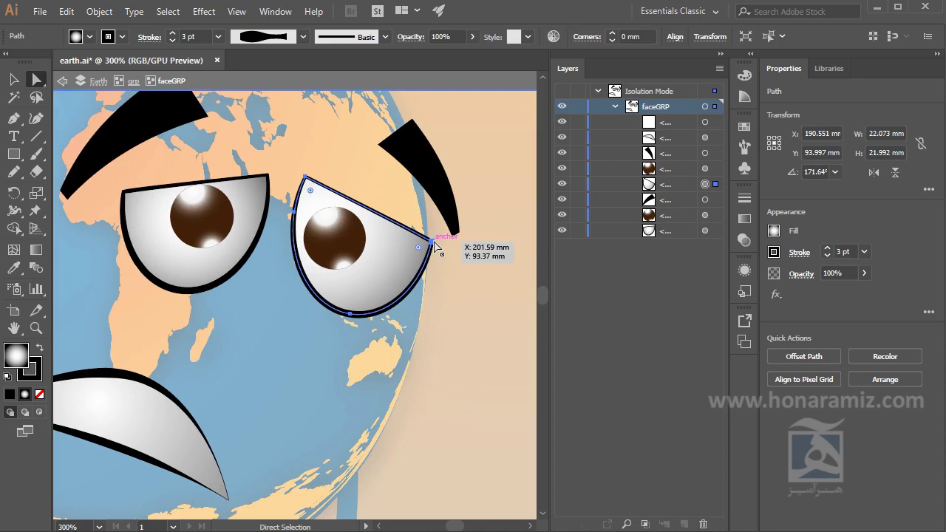
{"action": "left_click", "coordinate": [330, 183]}
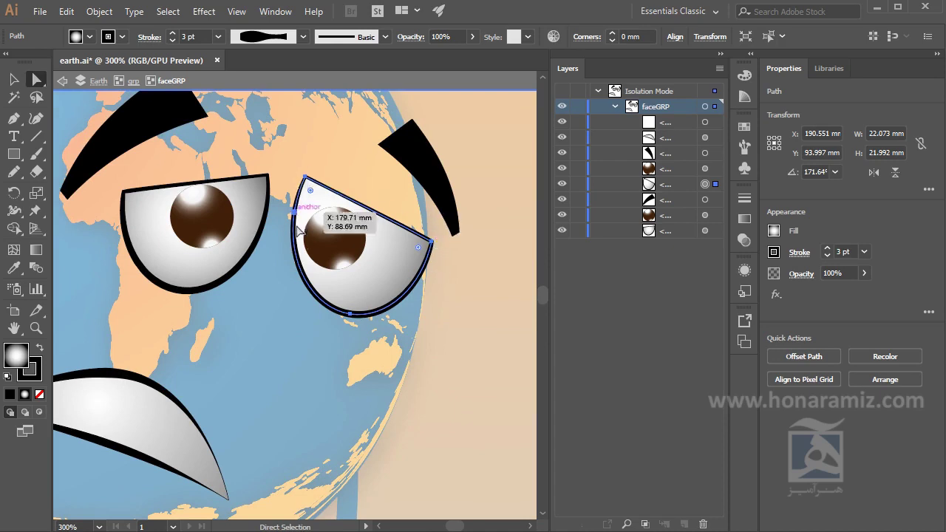
{"action": "left_click", "coordinate": [477, 295]}
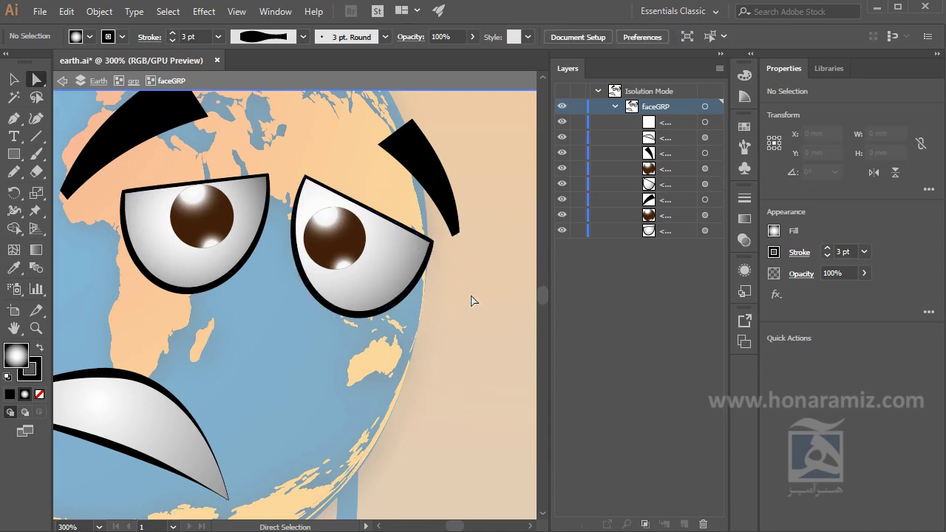
{"action": "left_click", "coordinate": [433, 244]}
{"action": "left_click", "coordinate": [433, 243]}
{"action": "left_click_drag", "start_coordinate": [433, 244], "coordinate": [438, 212]}
{"action": "left_click_drag", "start_coordinate": [434, 256], "coordinate": [428, 285]}
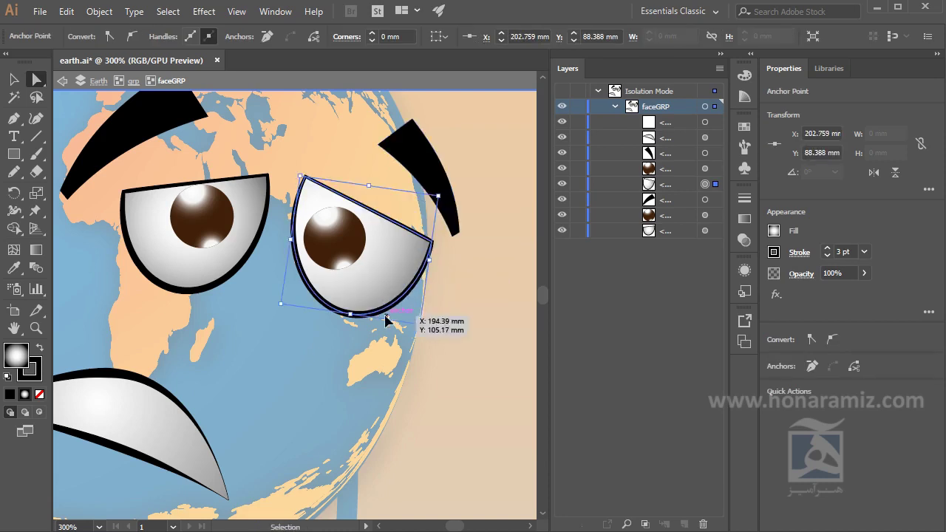
{"action": "left_click_drag", "start_coordinate": [352, 317], "coordinate": [351, 335]}
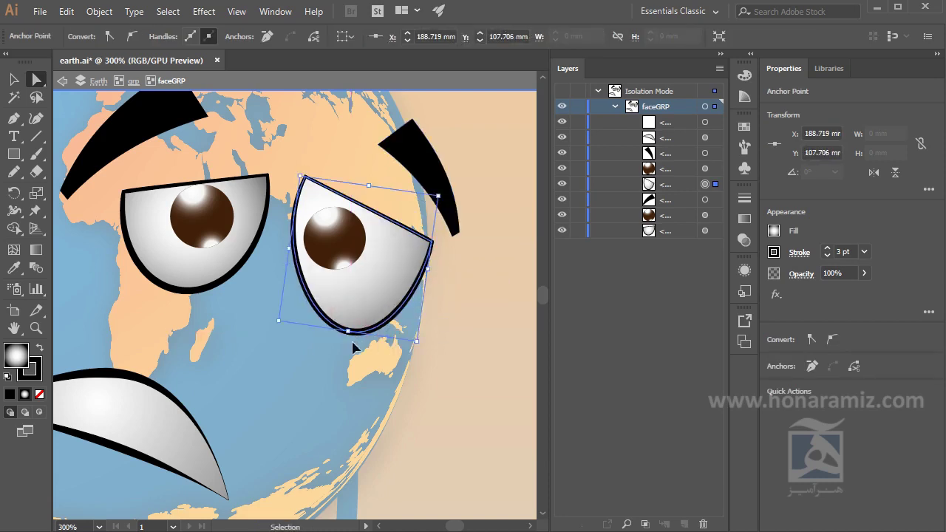
{"action": "key", "text": "ctrl+z"}
{"action": "left_click_drag", "start_coordinate": [307, 180], "coordinate": [306, 147]}
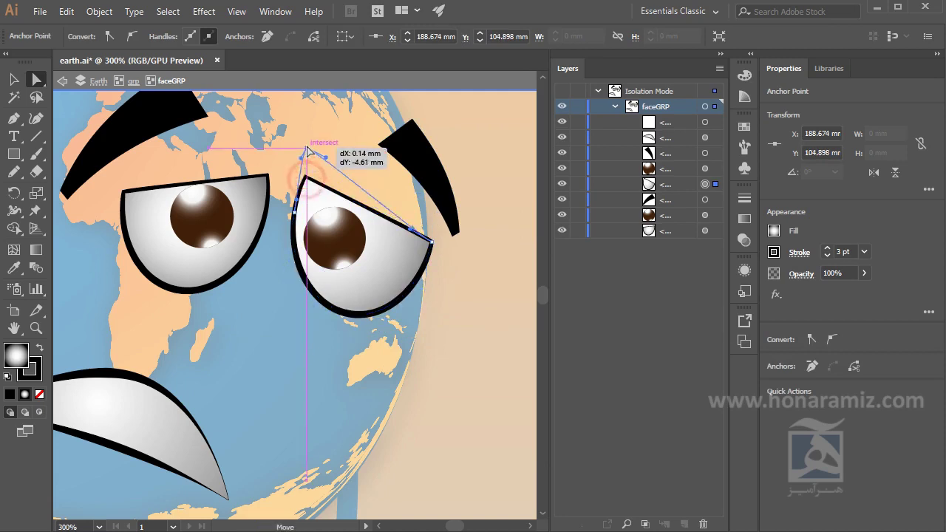
{"action": "key", "text": "ctrl+z"}
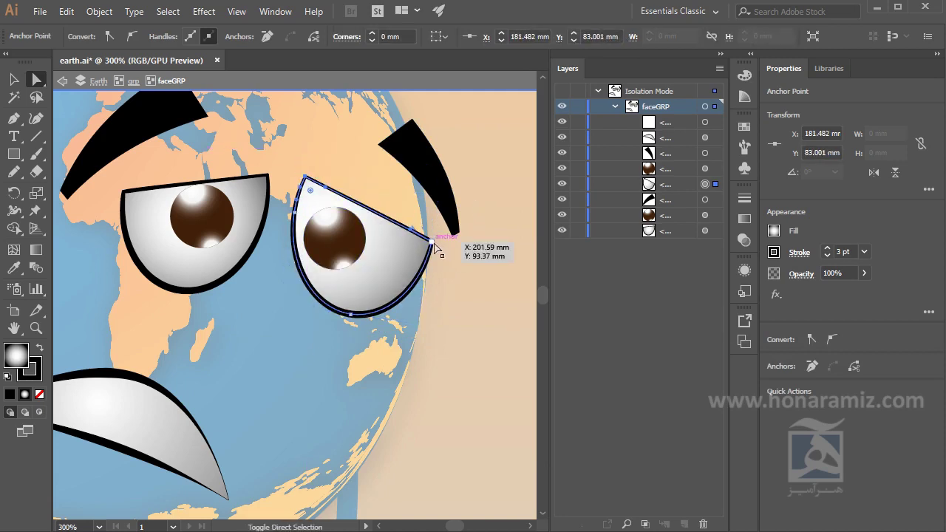
{"action": "left_click", "coordinate": [432, 241], "text": "shift"}
{"action": "left_click", "coordinate": [352, 315], "text": "shift"}
{"action": "left_click_drag", "start_coordinate": [508, 153], "coordinate": [289, 334]}
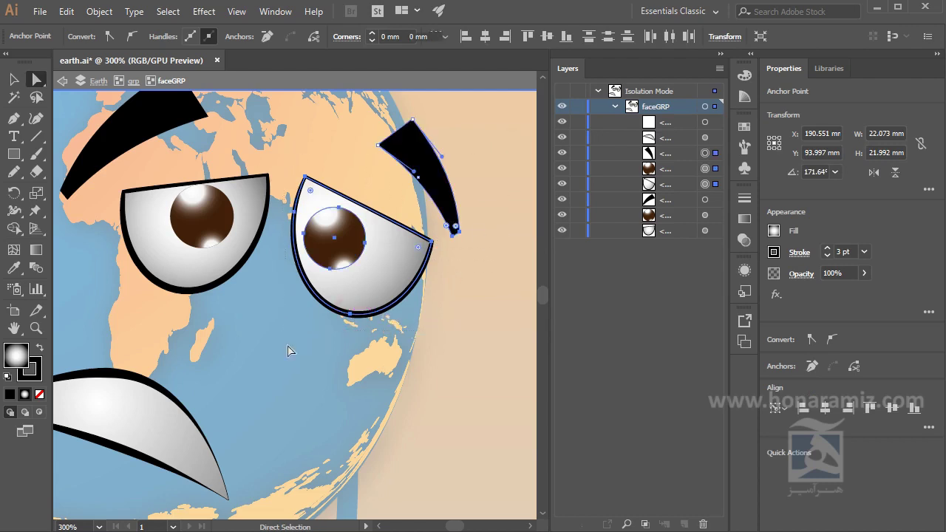
{"action": "left_click_drag", "start_coordinate": [415, 285], "coordinate": [467, 319]}
{"action": "key", "text": "ctrl+z"}
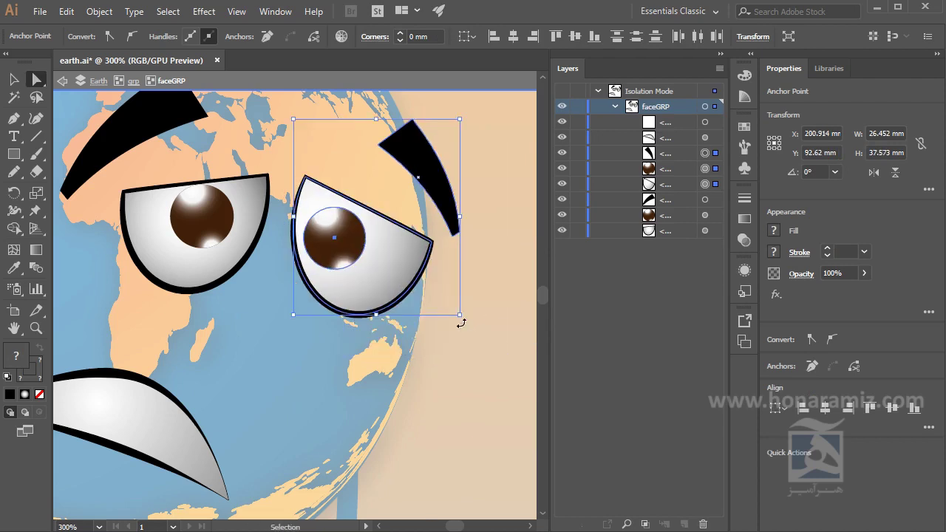
{"action": "left_click", "coordinate": [466, 355]}
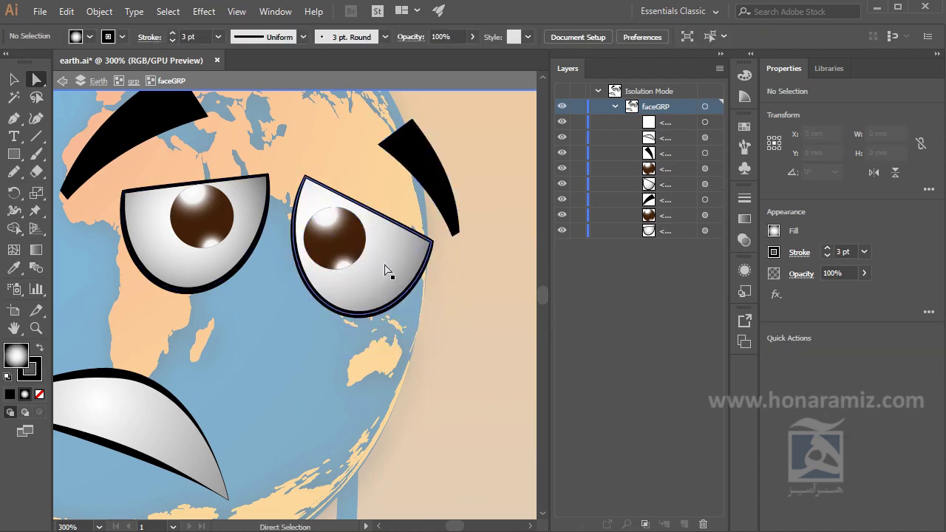
{"action": "key", "text": "q"}
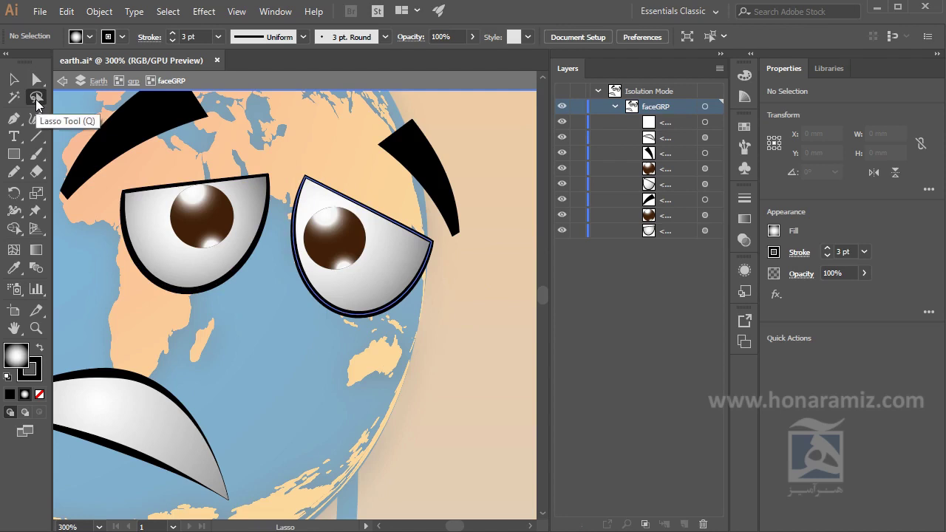
Drag the right eye's corner anchor down-right and reshape its lower curve from the bottom anchor
{"action": "mouse_move", "coordinate": [434, 292]}
{"action": "left_mouse_down"}
{"action": "mouse_move", "coordinate": [363, 185]}
{"action": "mouse_move", "coordinate": [436, 297]}
{"action": "mouse_move", "coordinate": [455, 362]}
{"action": "left_mouse_up"}
{"action": "key", "text": "v"}
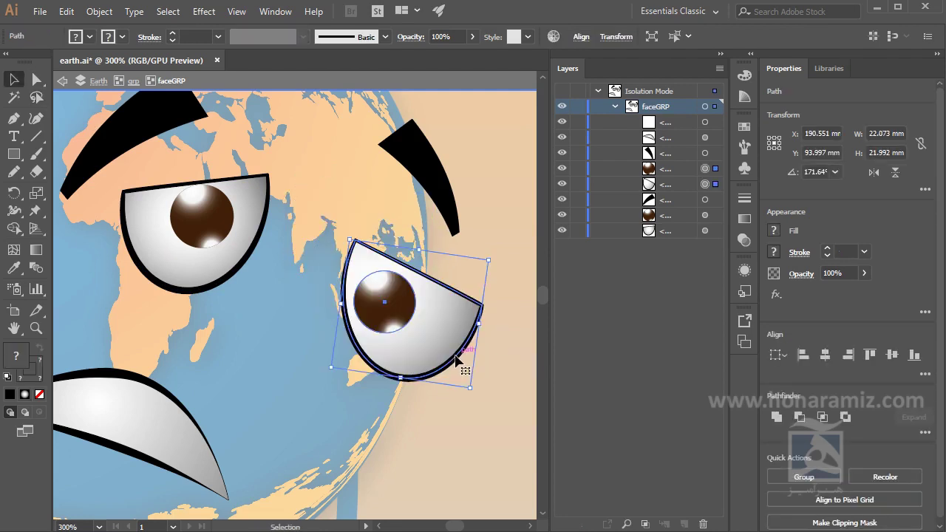
{"action": "key", "text": "ctrl+z"}
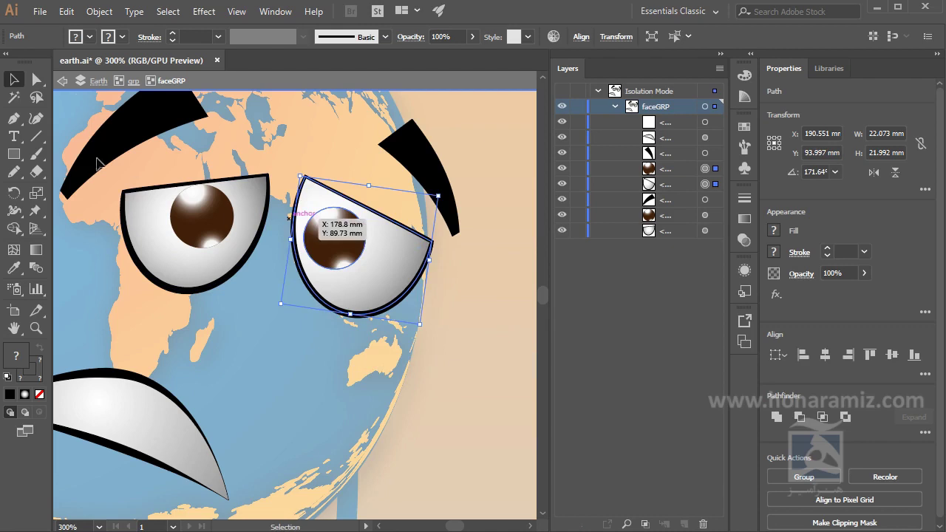
{"action": "left_click", "coordinate": [42, 79]}
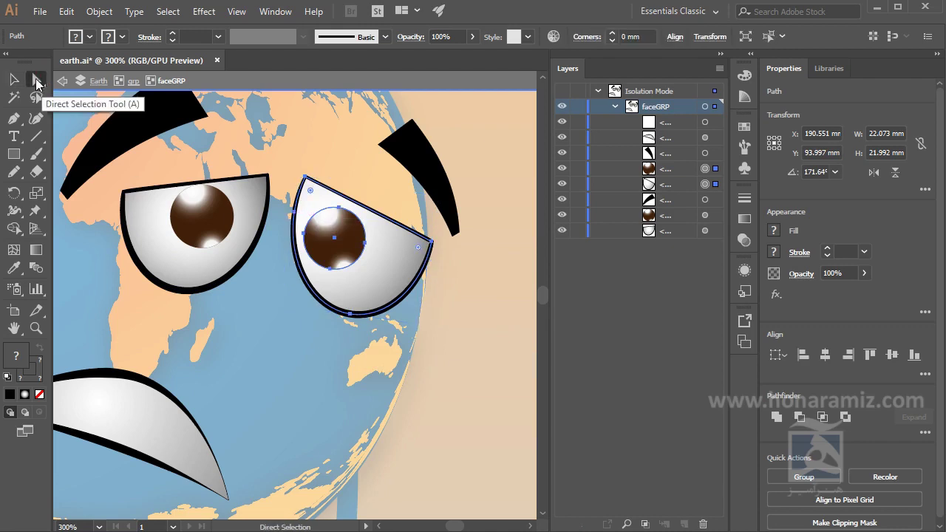
{"action": "left_click", "coordinate": [461, 263]}
{"action": "mouse_move", "coordinate": [432, 241]}
{"action": "left_mouse_down"}
{"action": "mouse_move", "coordinate": [445, 254]}
{"action": "mouse_move", "coordinate": [432, 242]}
{"action": "left_mouse_up"}
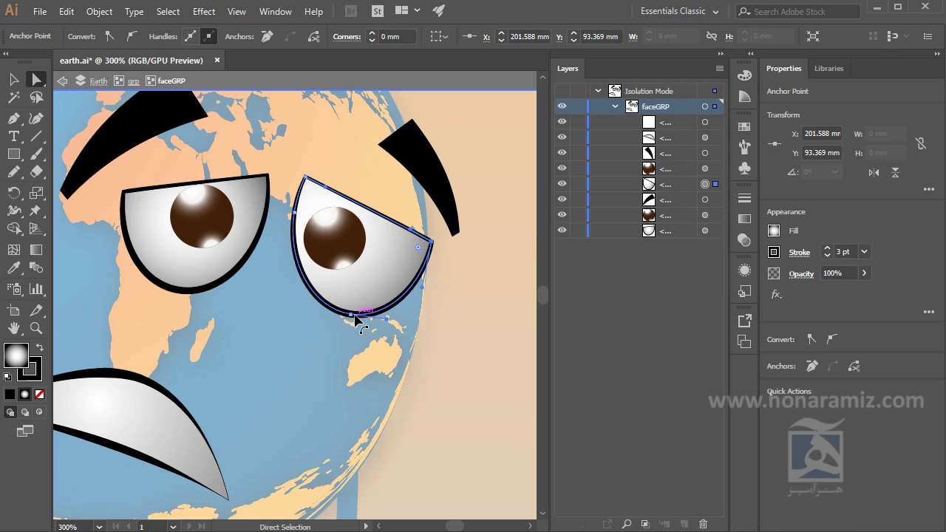
{"action": "mouse_move", "coordinate": [355, 319]}
{"action": "left_mouse_down"}
{"action": "mouse_move", "coordinate": [399, 328]}
{"action": "mouse_move", "coordinate": [387, 318]}
{"action": "left_mouse_up"}
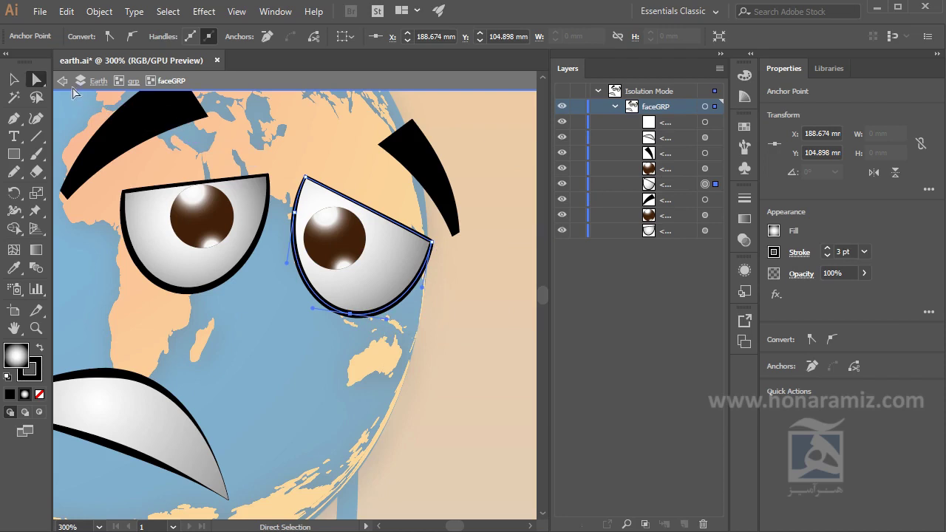
Step out of faceGRP and the Earth group back to all layers
{"action": "left_click", "coordinate": [63, 82]}
{"action": "left_click", "coordinate": [66, 85]}
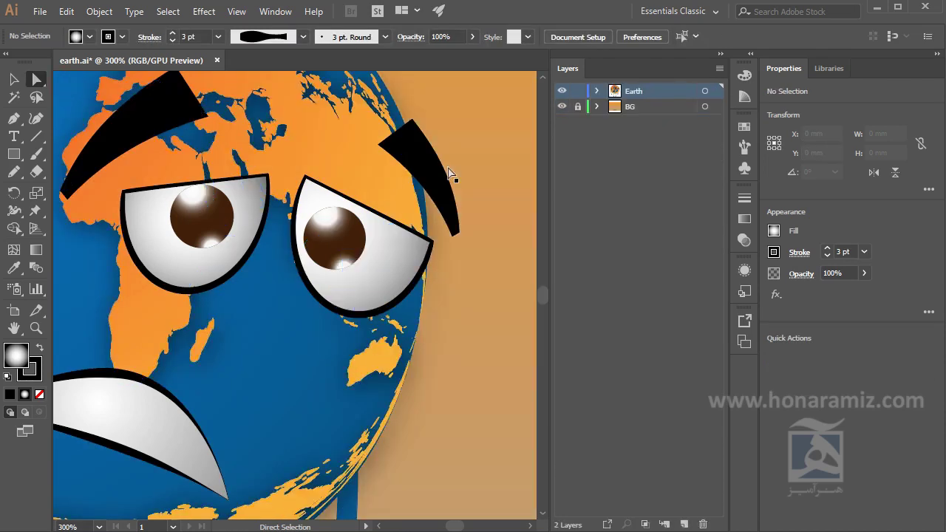
{"action": "scroll", "coordinate": [495, 222], "scroll_direction": "down", "scroll_amount": 1}
{"action": "scroll", "coordinate": [496, 222], "scroll_direction": "down", "scroll_amount": 1}
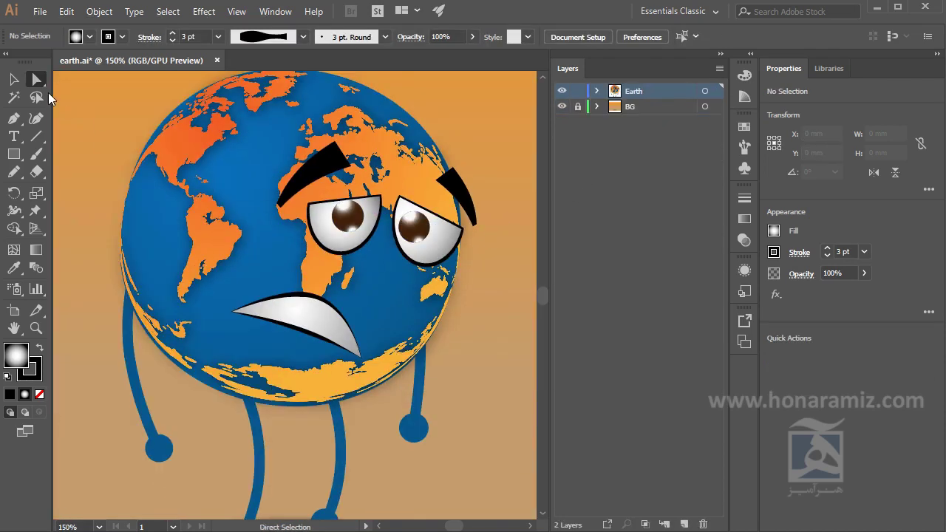
Select the right eye and its brown pupil, test-reshape the pupil's anchors, and undo each change
{"action": "left_click", "coordinate": [436, 259]}
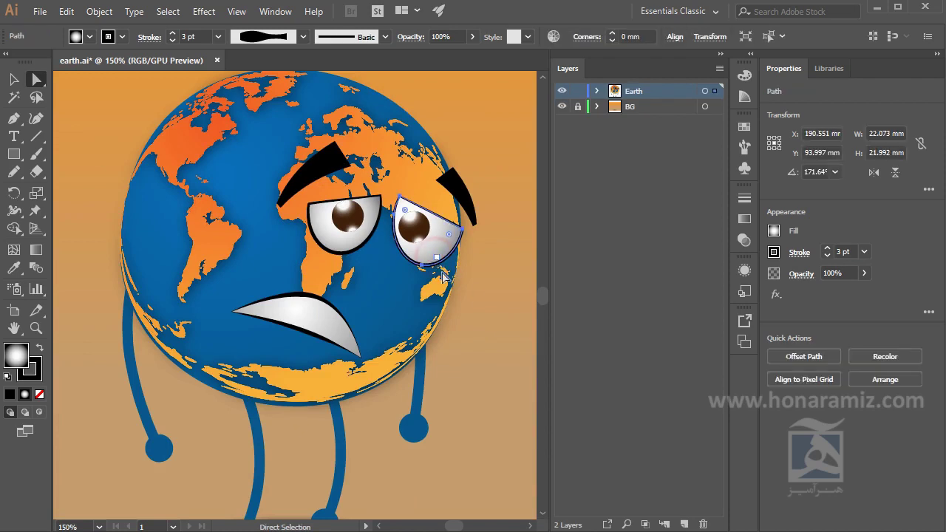
{"action": "scroll", "coordinate": [482, 294], "scroll_direction": "up", "scroll_amount": 1}
{"action": "left_click", "coordinate": [444, 235]}
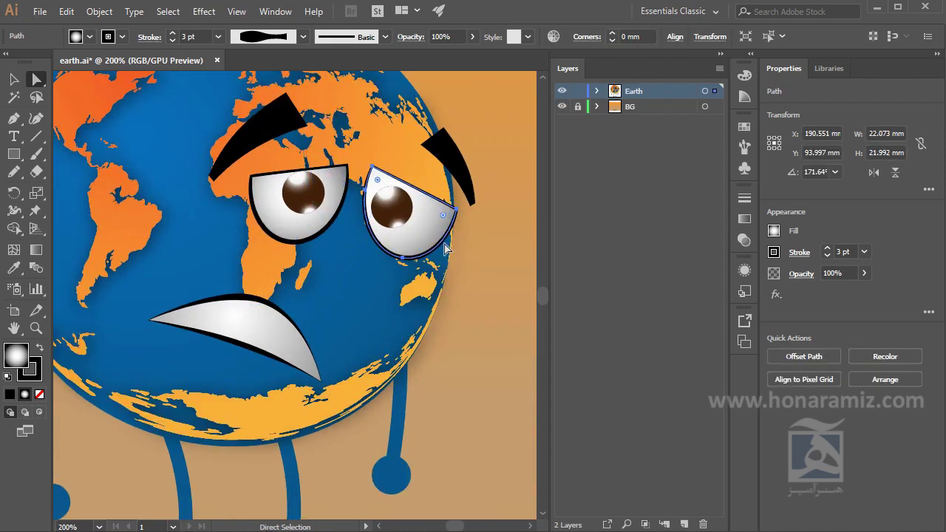
{"action": "left_click", "coordinate": [406, 218]}
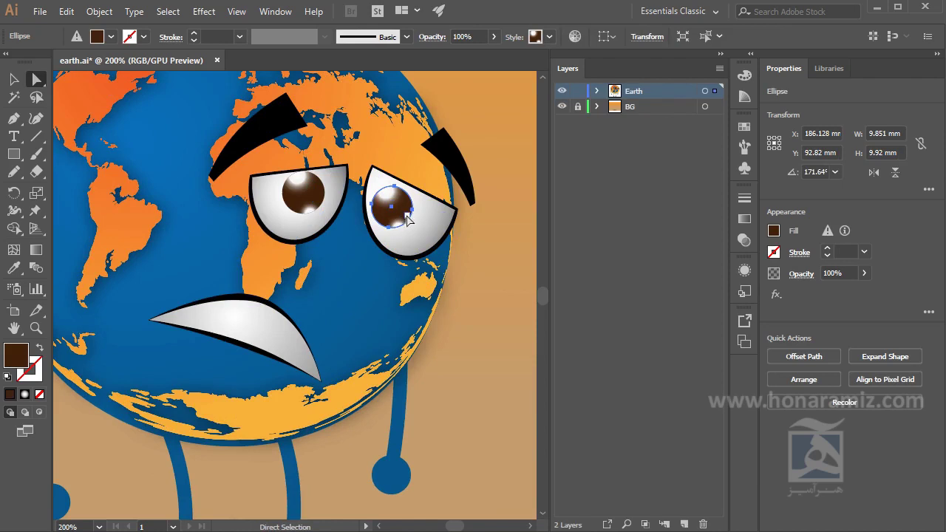
{"action": "scroll", "coordinate": [412, 228], "scroll_direction": "up", "scroll_amount": 1}
{"action": "left_click", "coordinate": [382, 232]}
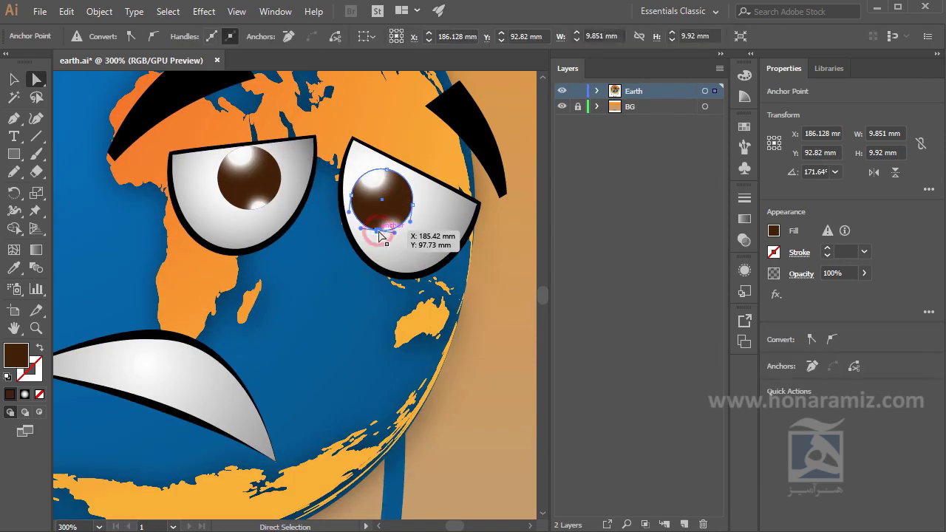
{"action": "left_click_drag", "start_coordinate": [382, 233], "coordinate": [378, 221]}
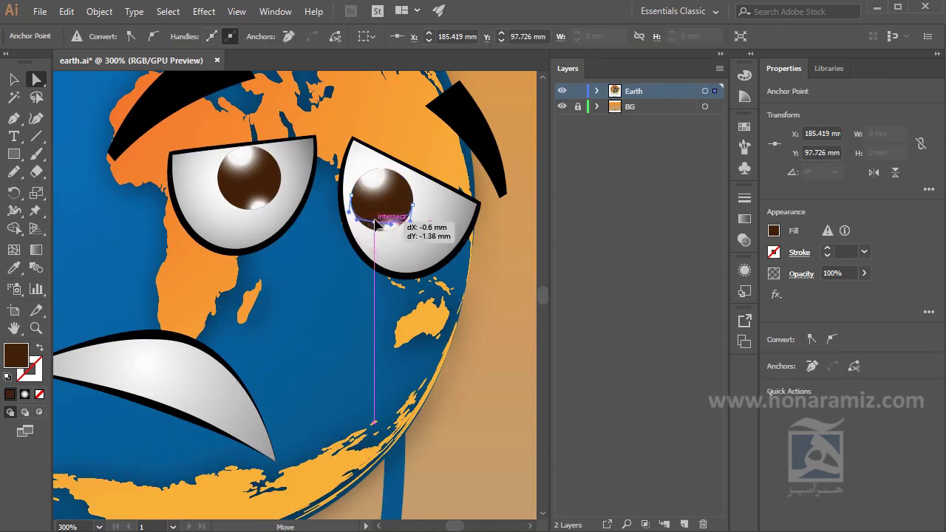
{"action": "key", "text": "ctrl+z"}
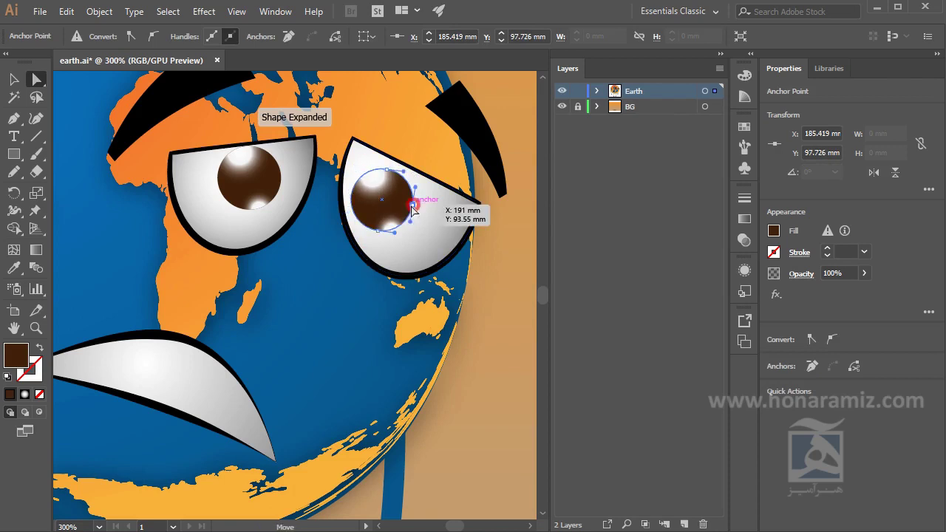
{"action": "left_click_drag", "start_coordinate": [402, 212], "coordinate": [426, 226]}
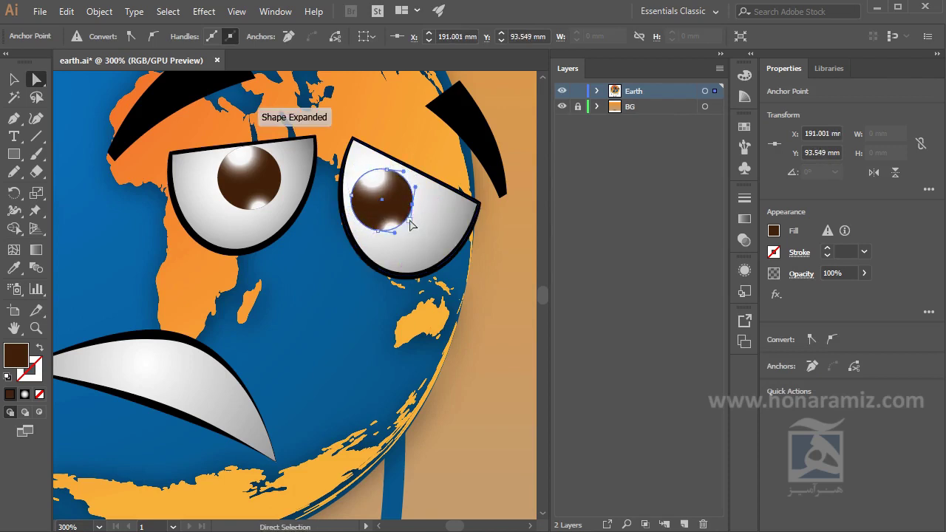
{"action": "key", "text": "ctrl+z"}
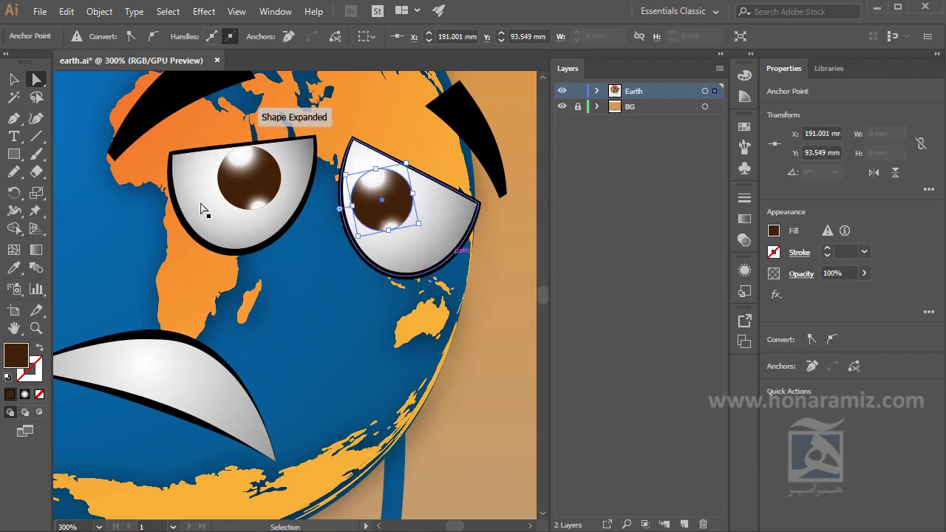
Arch the mouth's upper edge higher via its top anchor, then zoom out to the artboard
{"action": "left_click", "coordinate": [196, 362]}
{"action": "mouse_move", "coordinate": [196, 363]}
{"action": "left_mouse_down"}
{"action": "mouse_move", "coordinate": [373, 296]}
{"action": "mouse_move", "coordinate": [386, 247]}
{"action": "left_mouse_up"}
{"action": "key", "text": "ctrl+z"}
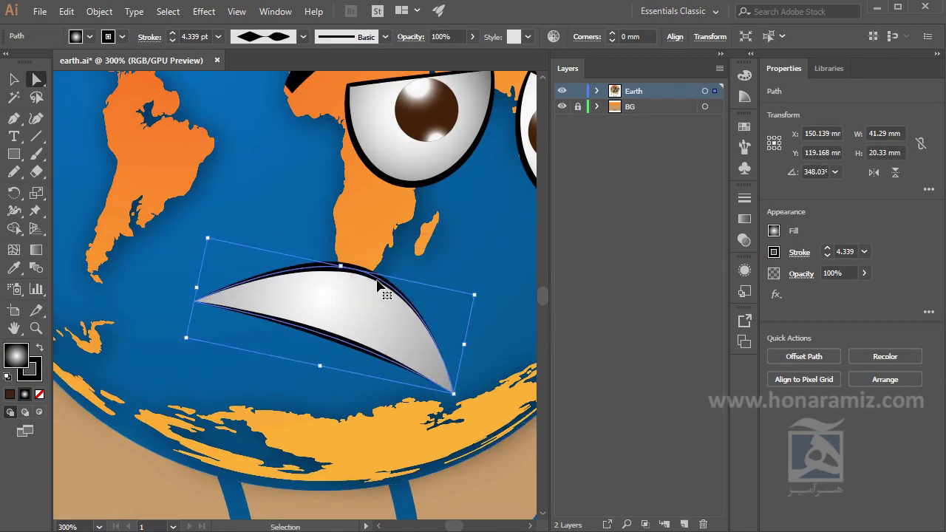
{"action": "left_click", "coordinate": [420, 290]}
{"action": "left_click", "coordinate": [367, 274]}
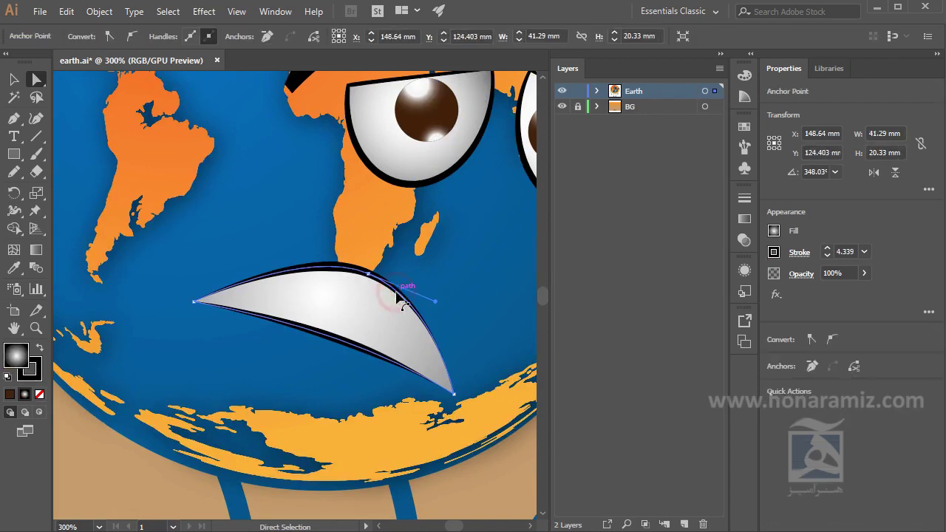
{"action": "left_click_drag", "start_coordinate": [369, 280], "coordinate": [377, 280]}
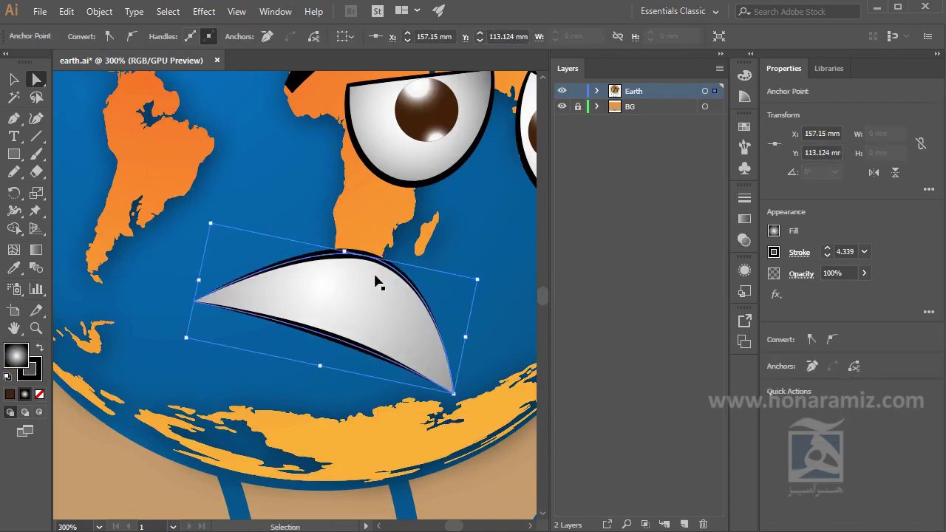
{"action": "key", "text": "ctrl+minus"}
{"action": "key", "text": "ctrl+minus"}
{"action": "key", "text": "ctrl+minus"}
{"action": "key", "text": "ctrl+minus"}
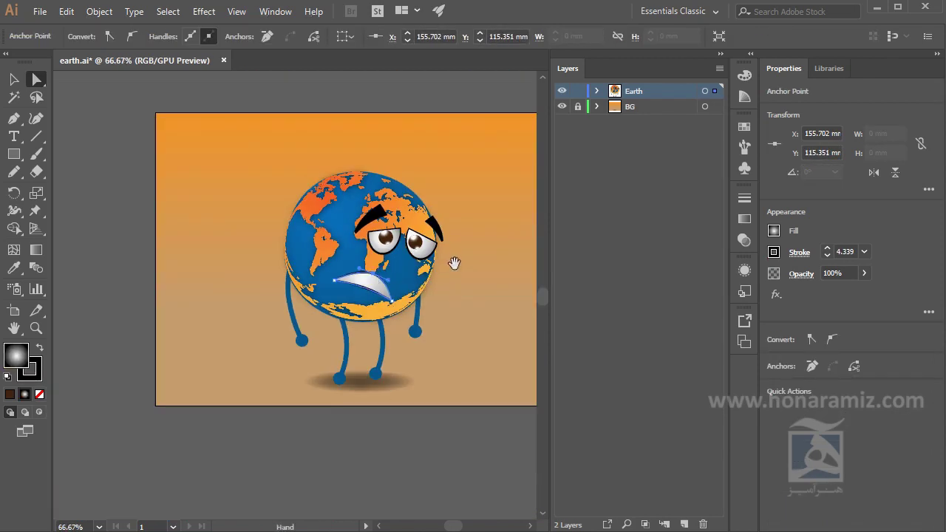
{"action": "left_click_drag", "start_coordinate": [390, 300], "coordinate": [391, 304]}
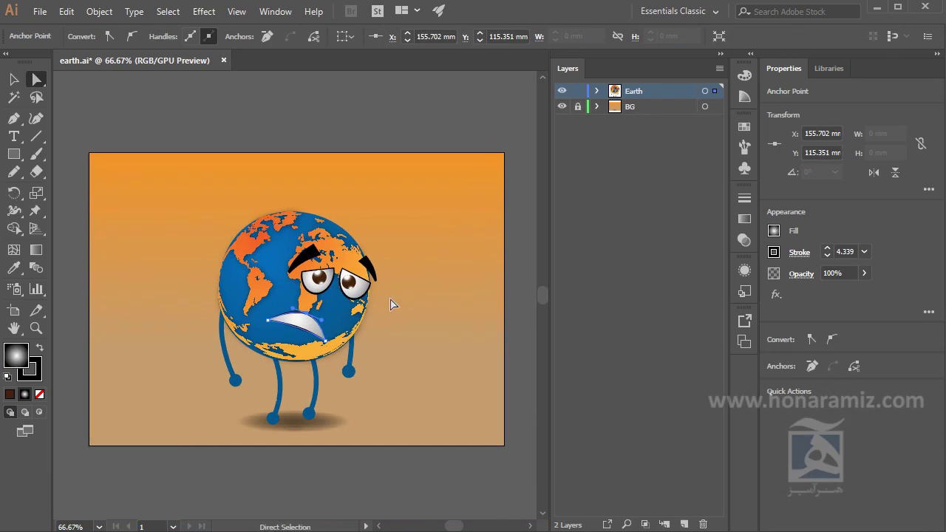
{"action": "left_click", "coordinate": [15, 79]}
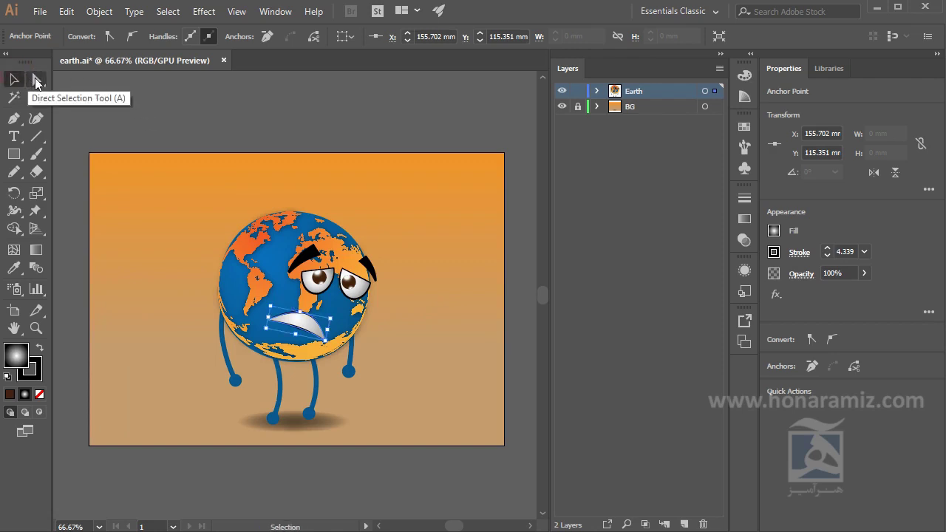